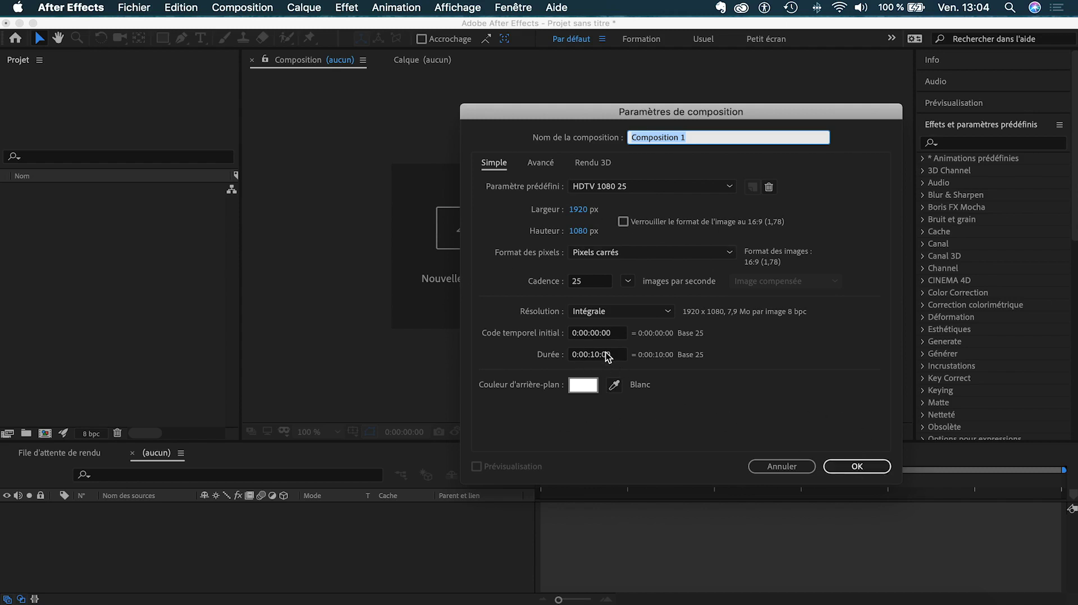
Create the 1920 x 1080, 25 fps, 10-second composition with a white background and add the text "TEXTE QUI S'ÉCRIT".
left_click(857, 467)
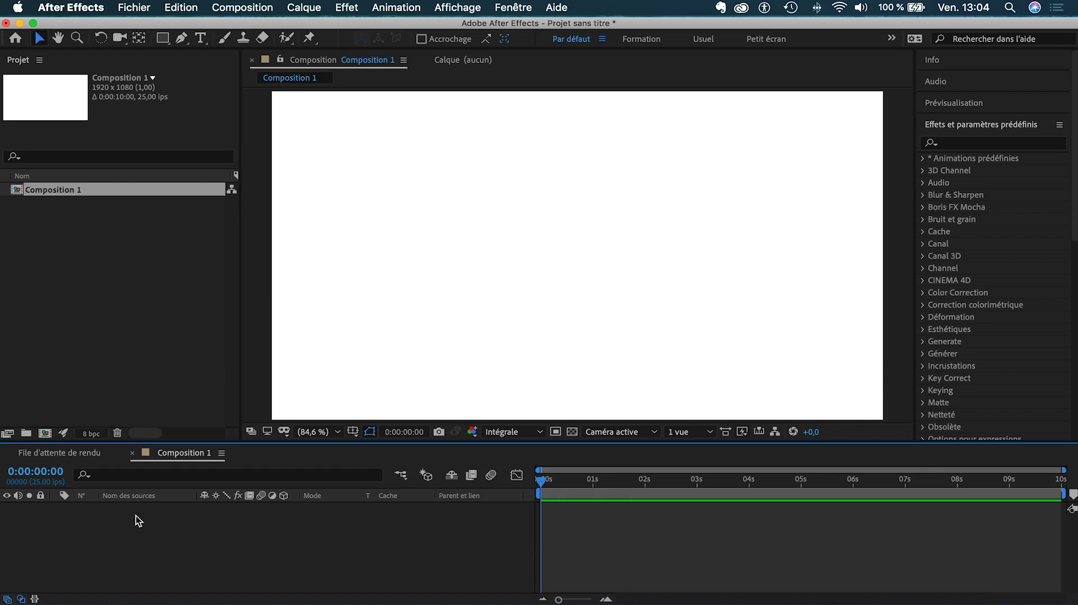
left_click(201, 38)
left_click(472, 222)
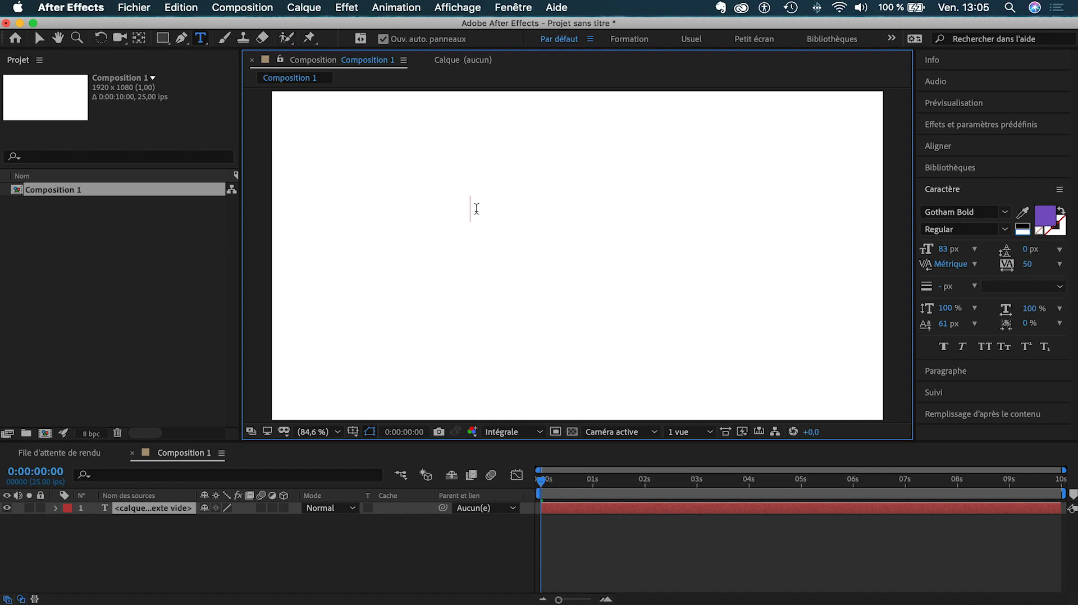
type("TEXTE QUI ")
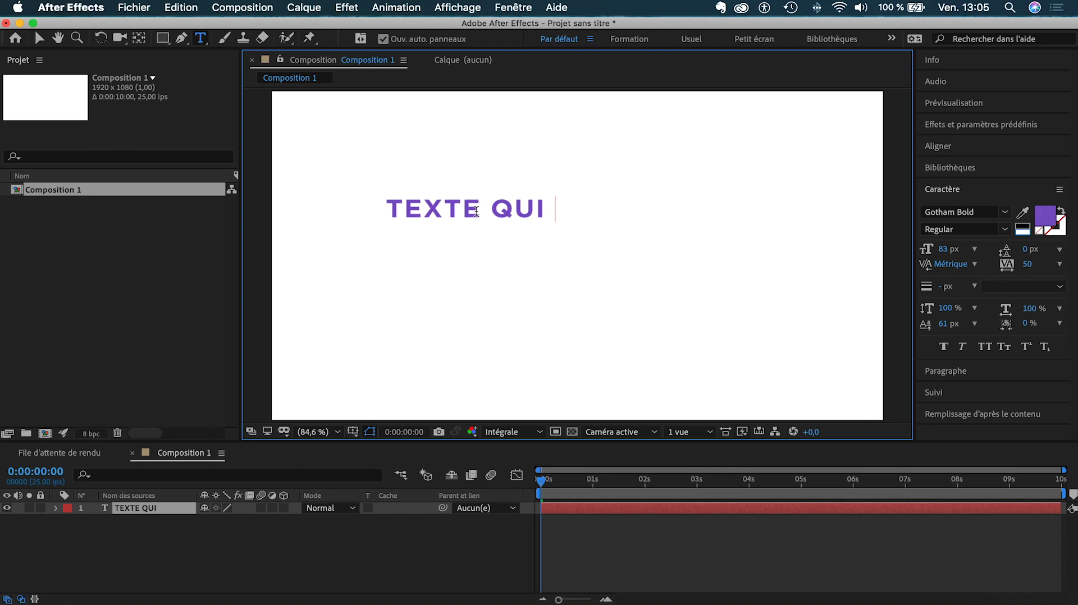
type("S")
type("'")
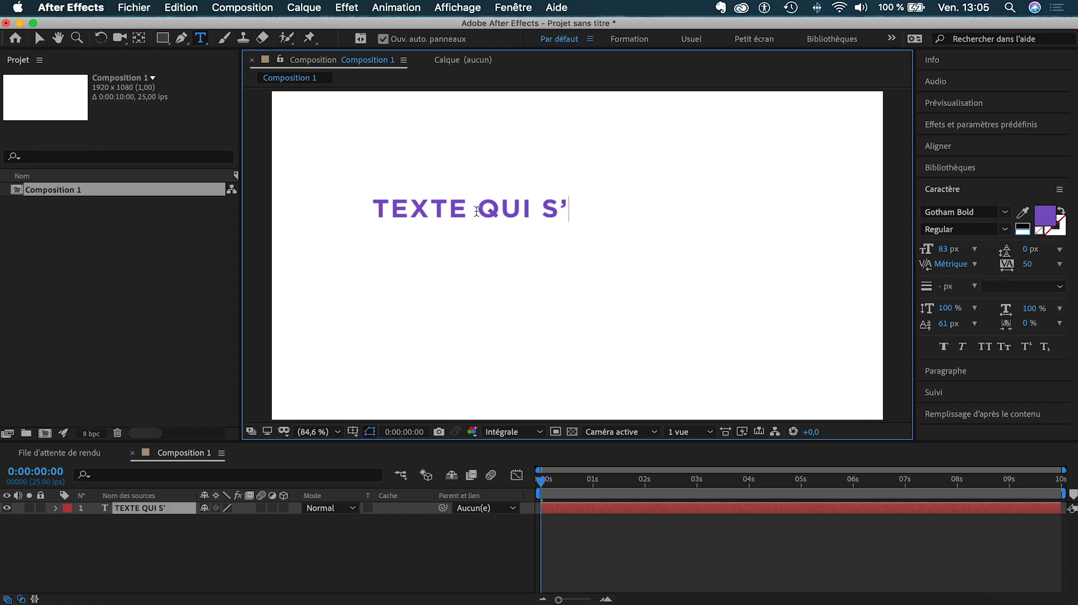
type("ECRIT")
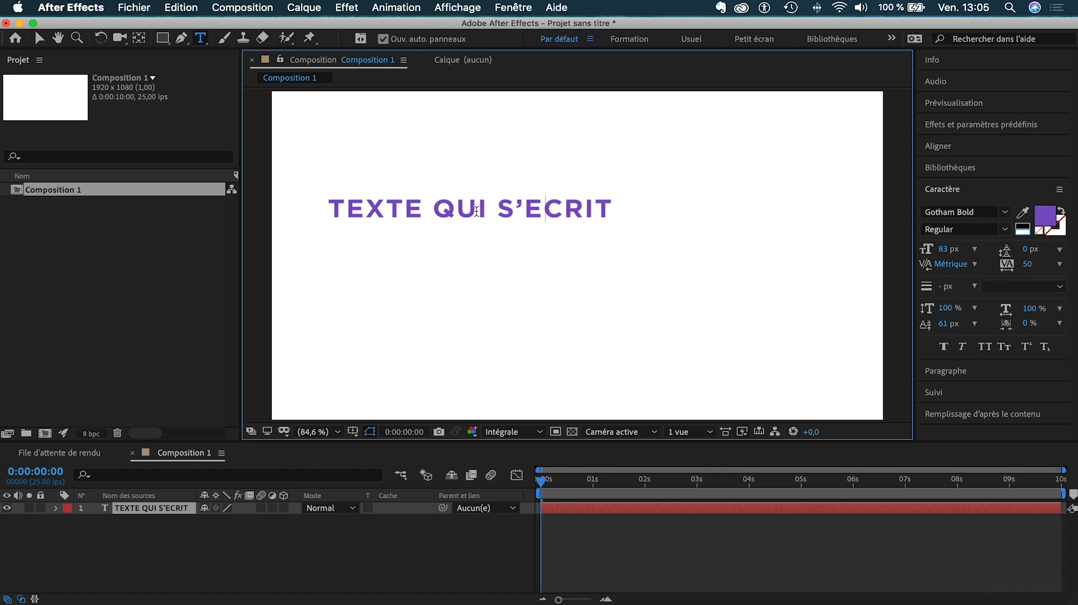
key("BackSpace")
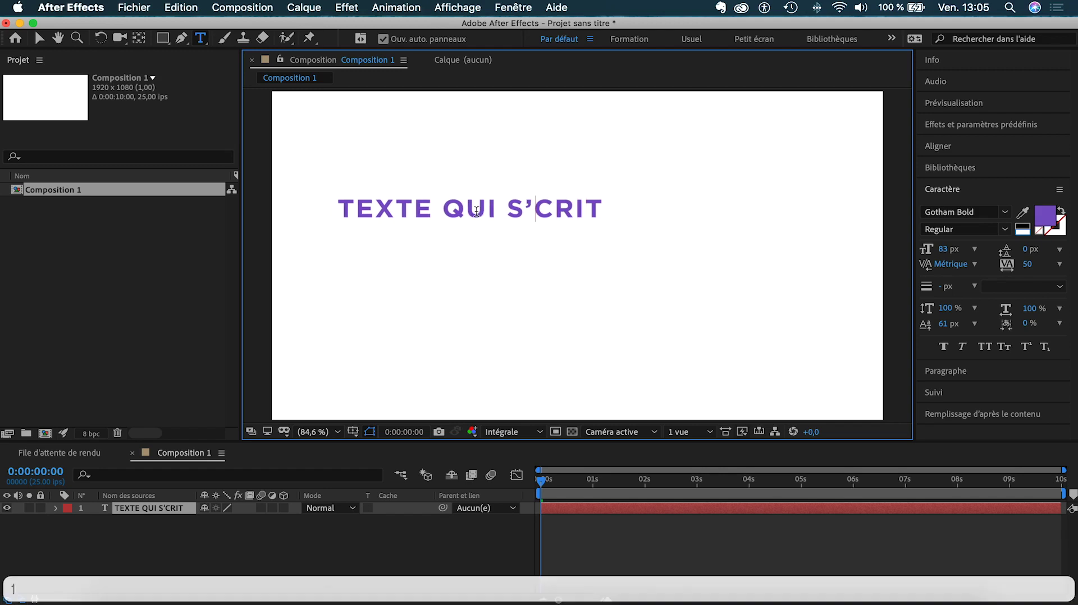
type("É")
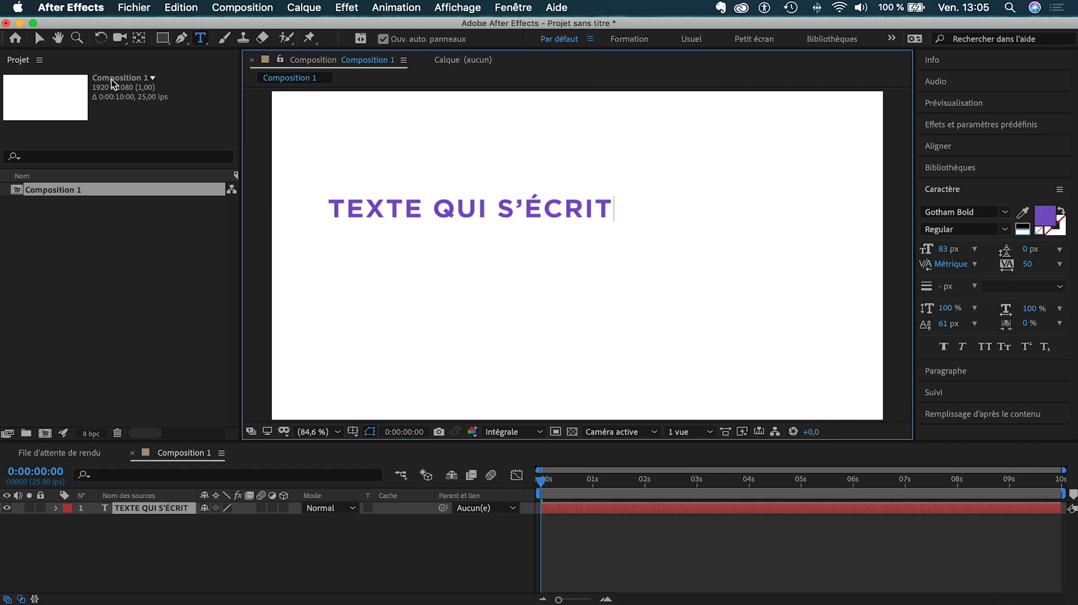
Place the enlarged text near the centre of the frame, with its anchor point in the middle of the lettering.
left_click(40, 40)
left_click_drag(502, 212, 595, 265)
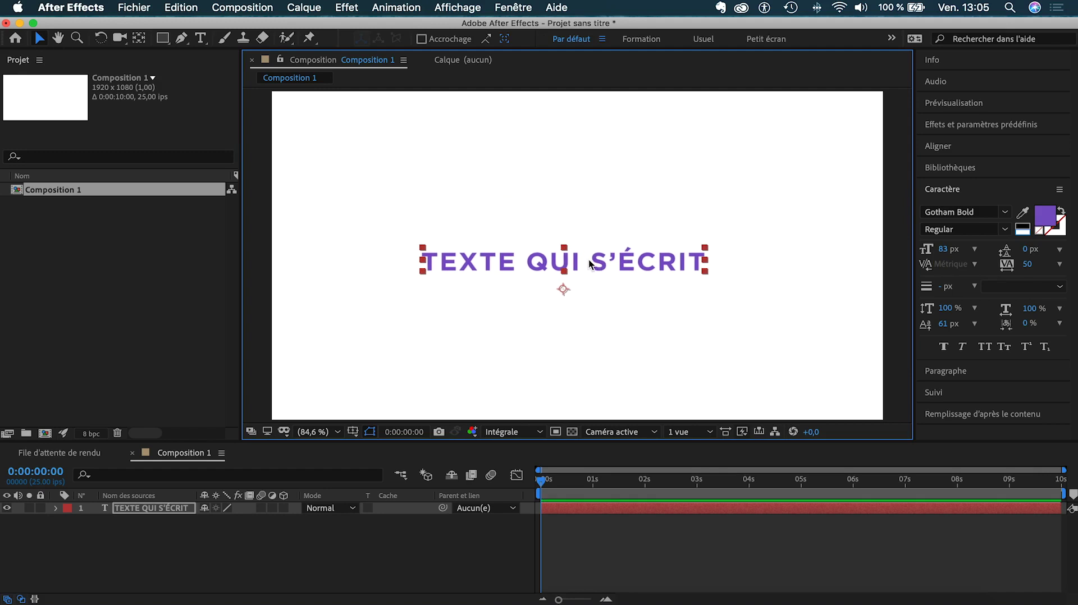
left_click(139, 38)
left_click_drag(564, 290, 570, 236)
left_click(39, 38)
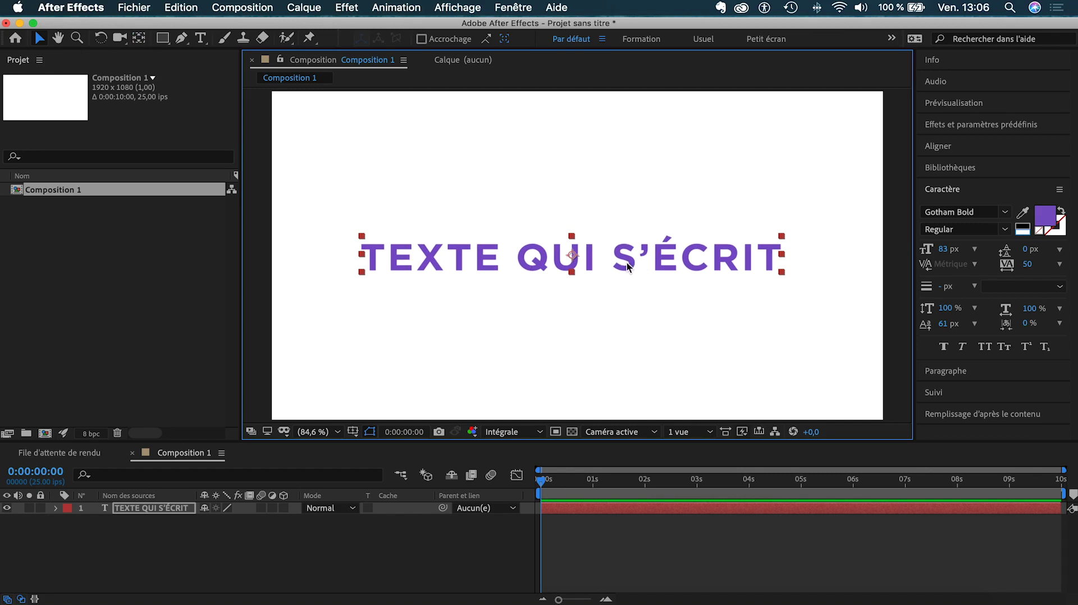
left_click(551, 306)
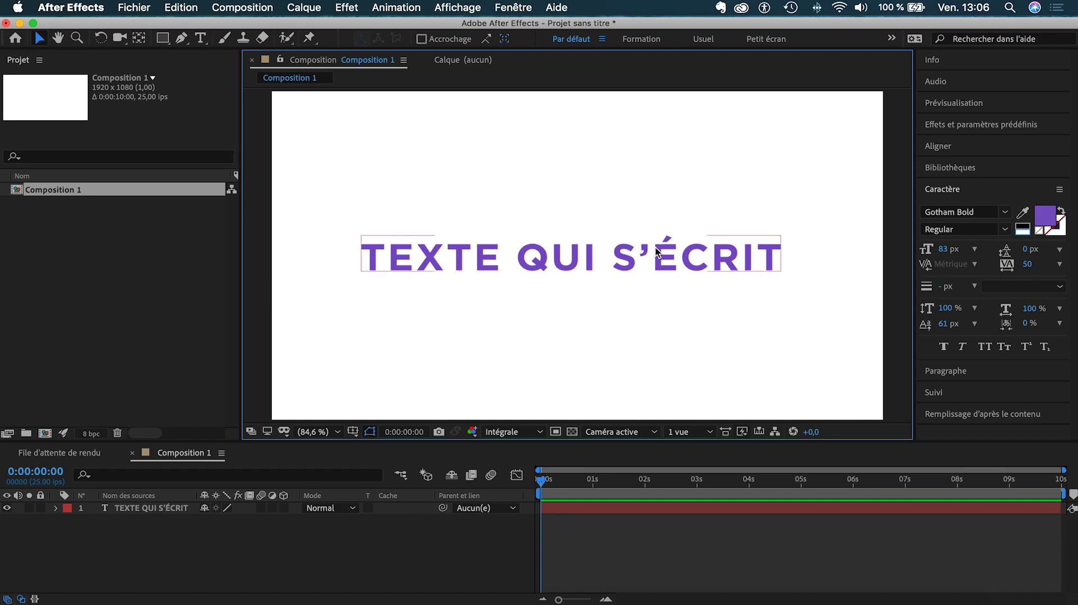
Set the text's font to Reading Regular and its wording to "texte qui s'écrit tout seul".
left_click(713, 267)
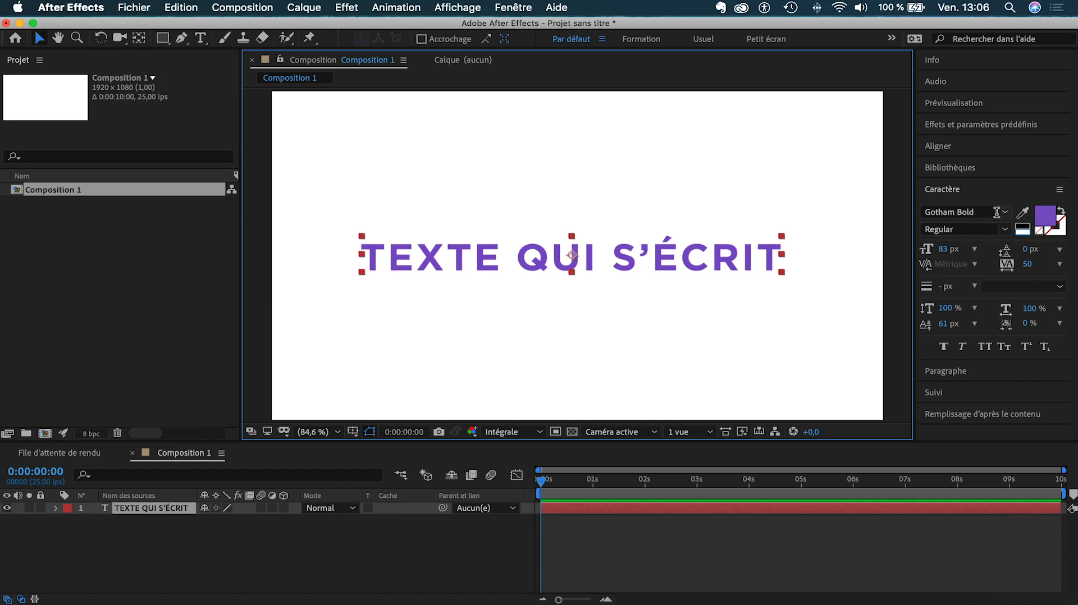
left_click(1005, 212)
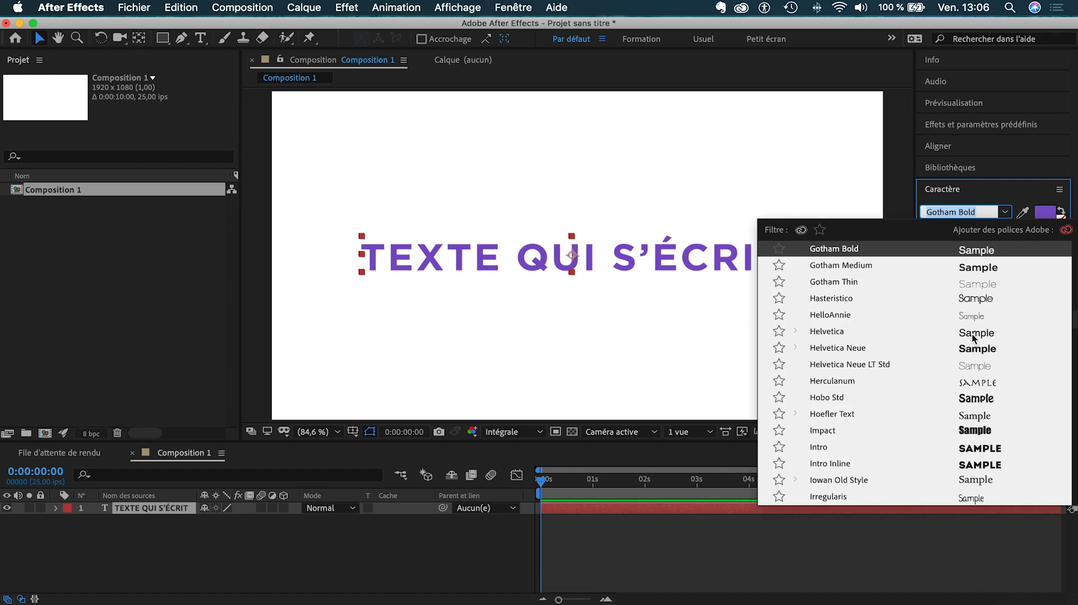
scroll(972, 335, "up", 10)
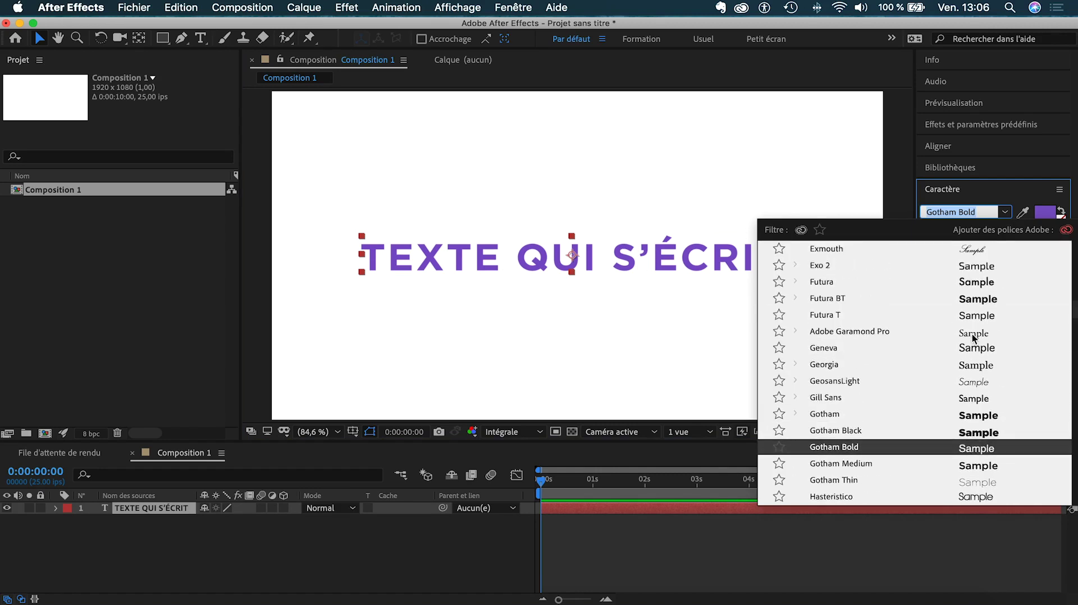
scroll(972, 335, "up", 5)
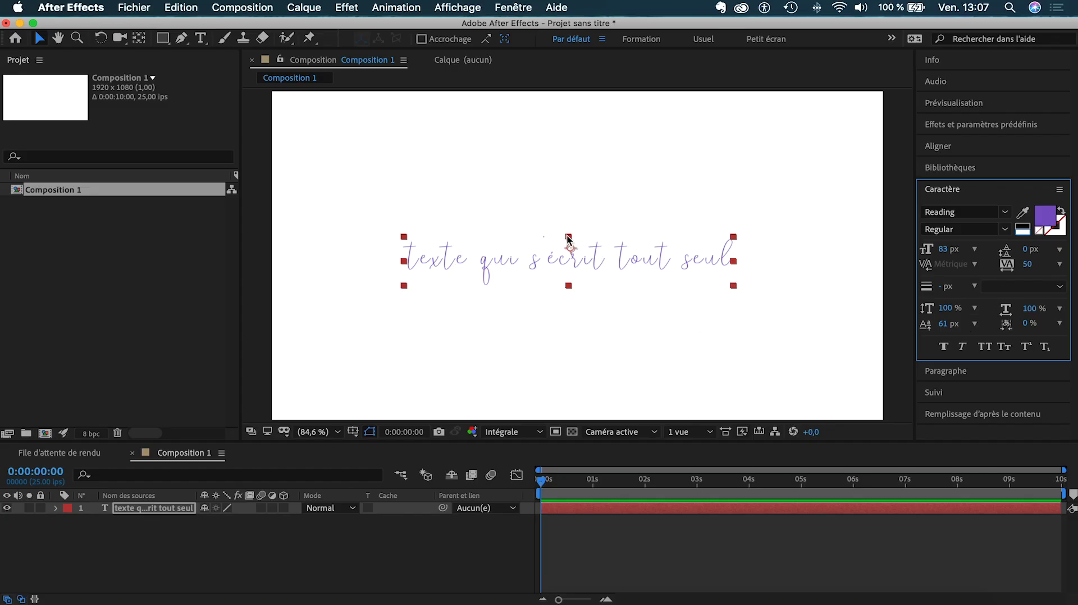
Scale up the handwritten text to span most of the frame's width and recentre it.
left_click_drag(569, 237, 567, 233)
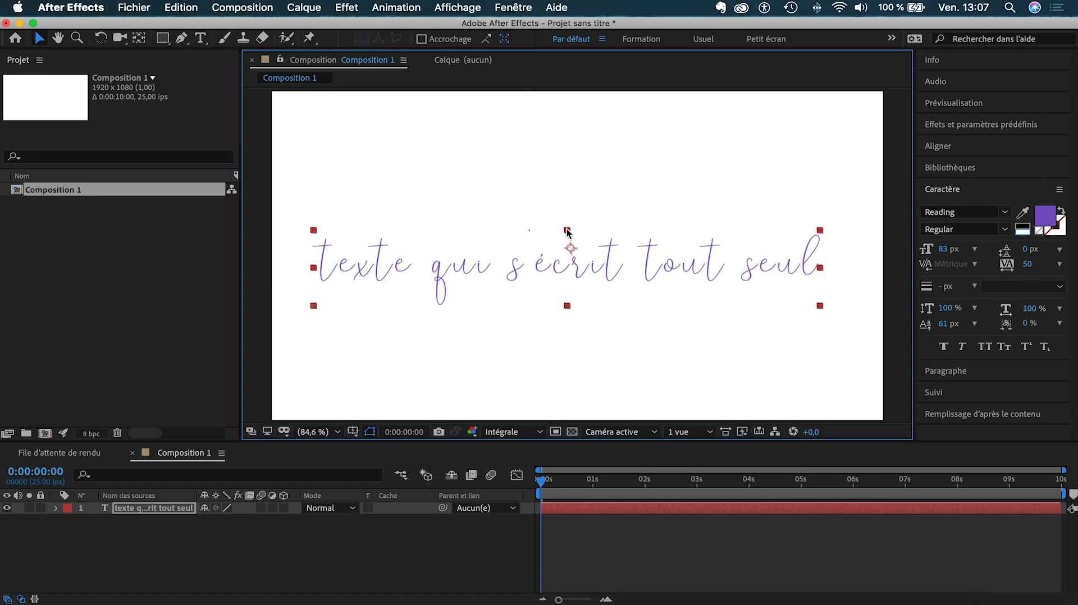
left_click_drag(626, 271, 638, 274)
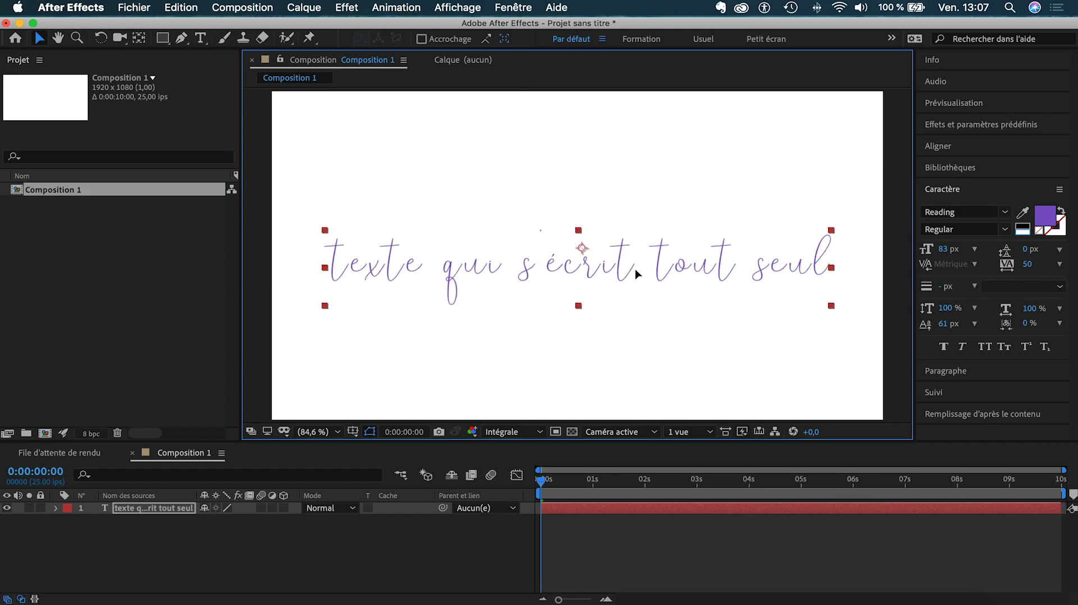
left_click_drag(580, 233, 579, 232)
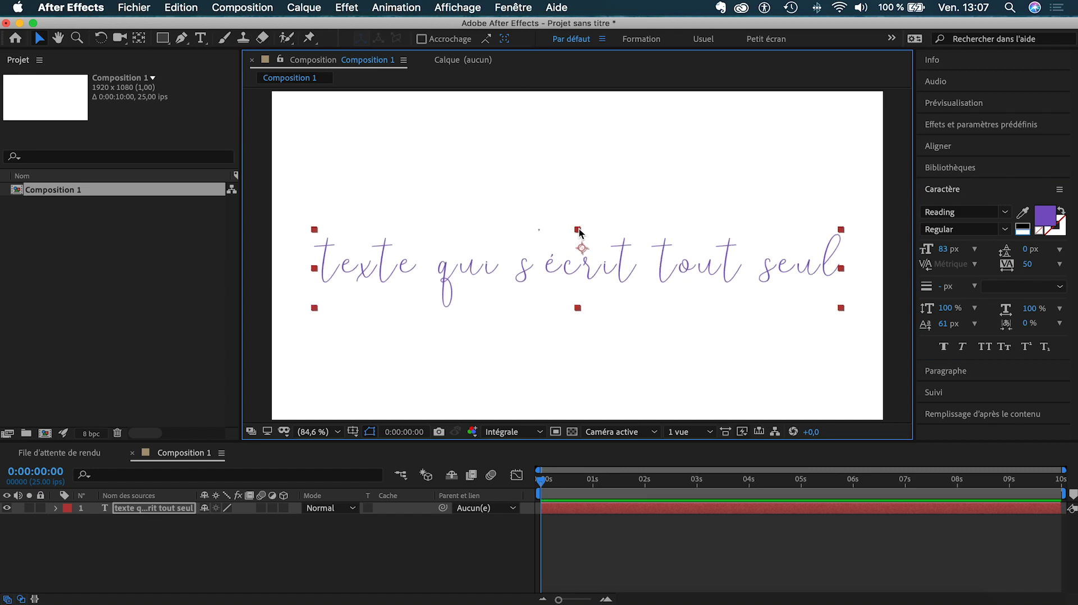
left_click_drag(635, 262, 636, 259)
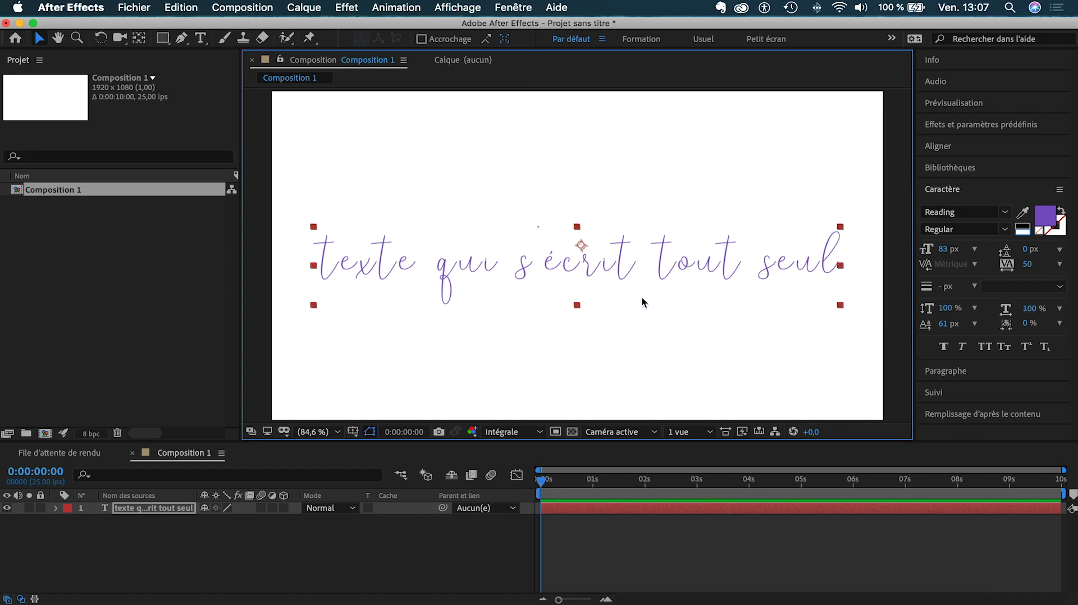
left_click(621, 543)
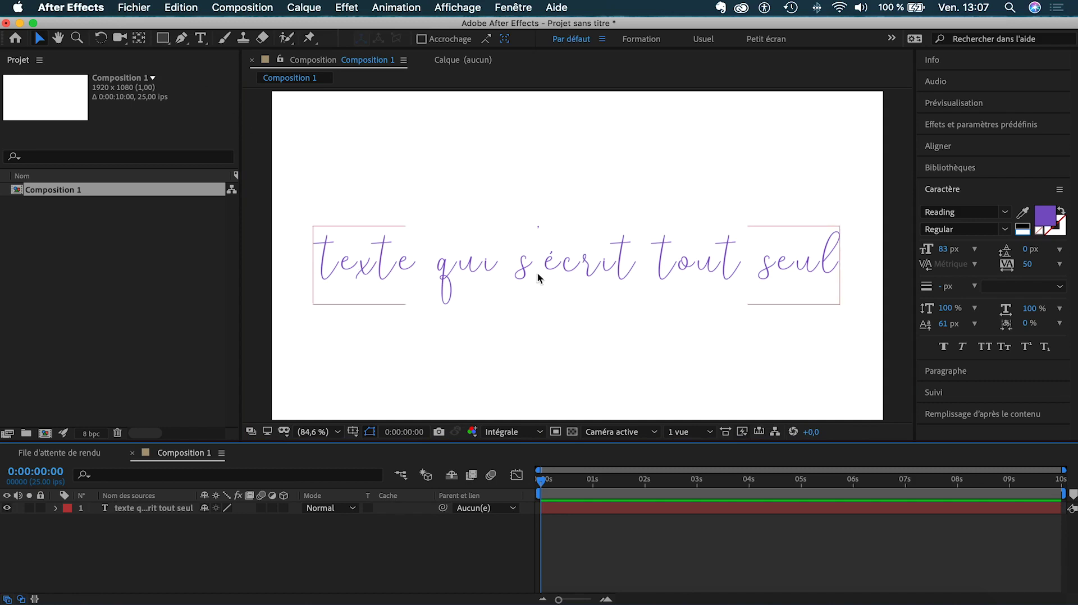
Start a mask path on the text layer with the Pen tool, tracing the stem and tail of the first "t".
left_click(561, 271)
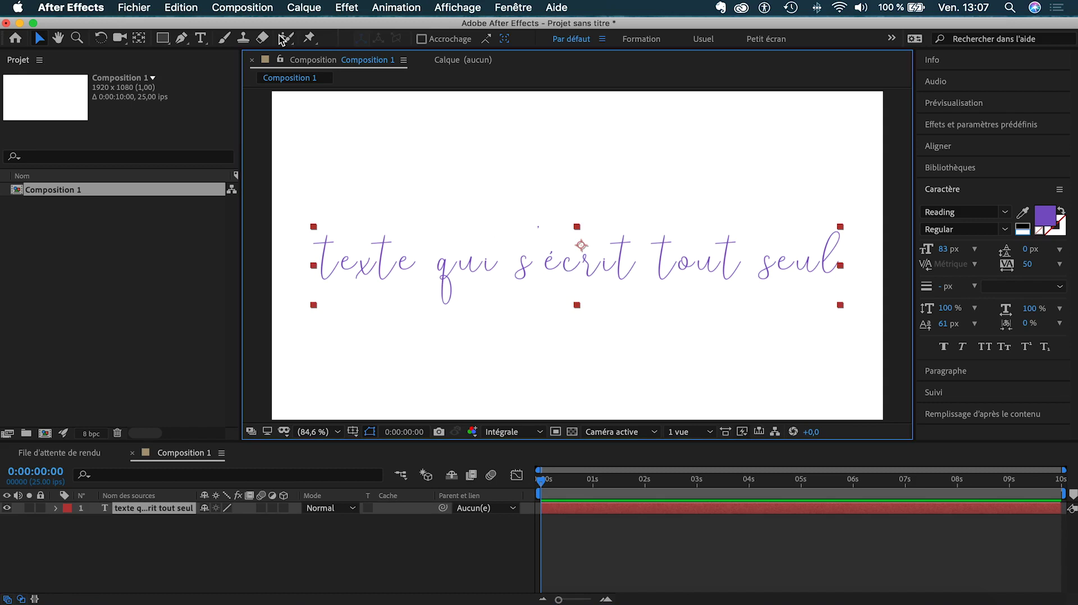
left_click(182, 39)
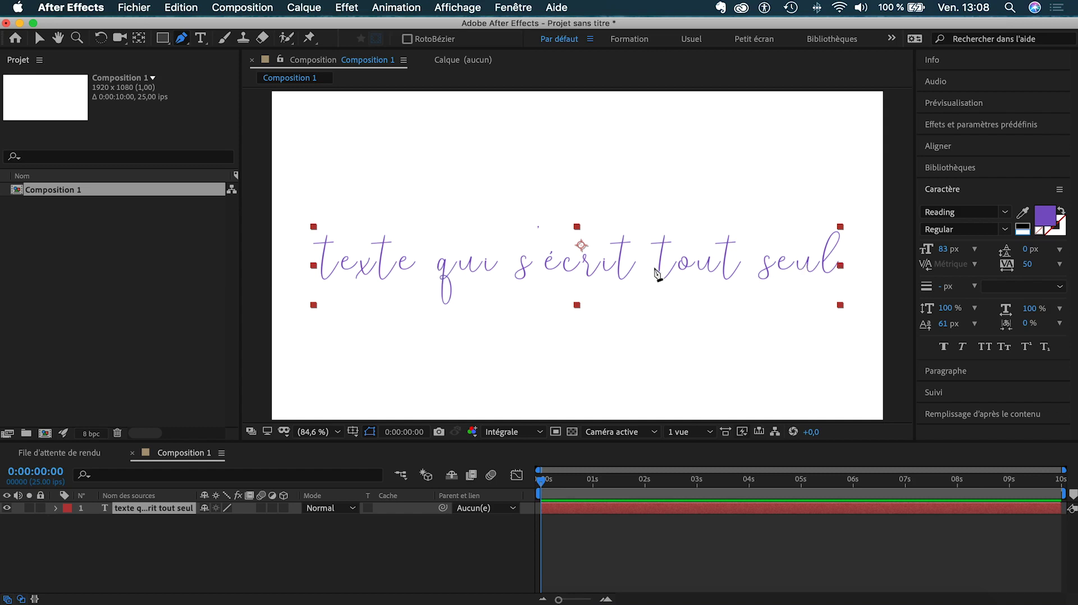
left_click(328, 228)
left_click_drag(324, 279, 331, 279)
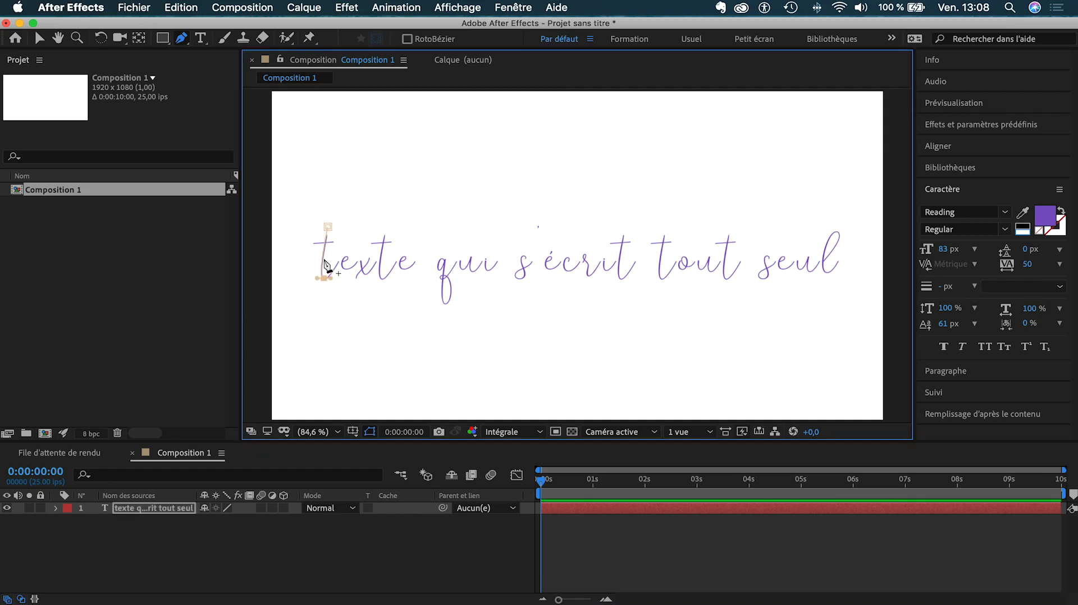
scroll(325, 267, "up", 1)
scroll(326, 265, "up", 2)
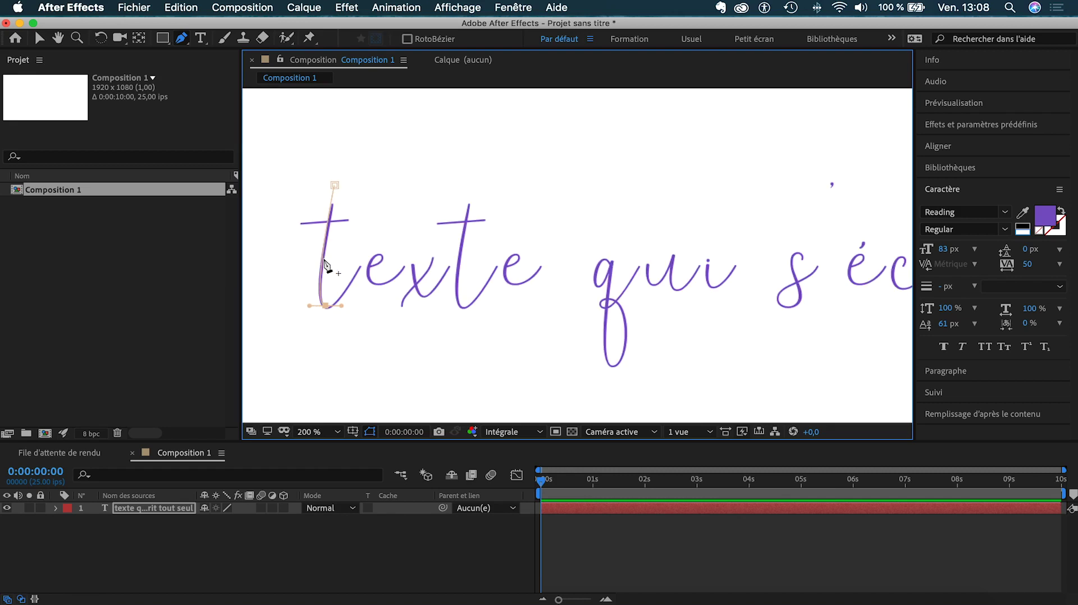
left_click(361, 264)
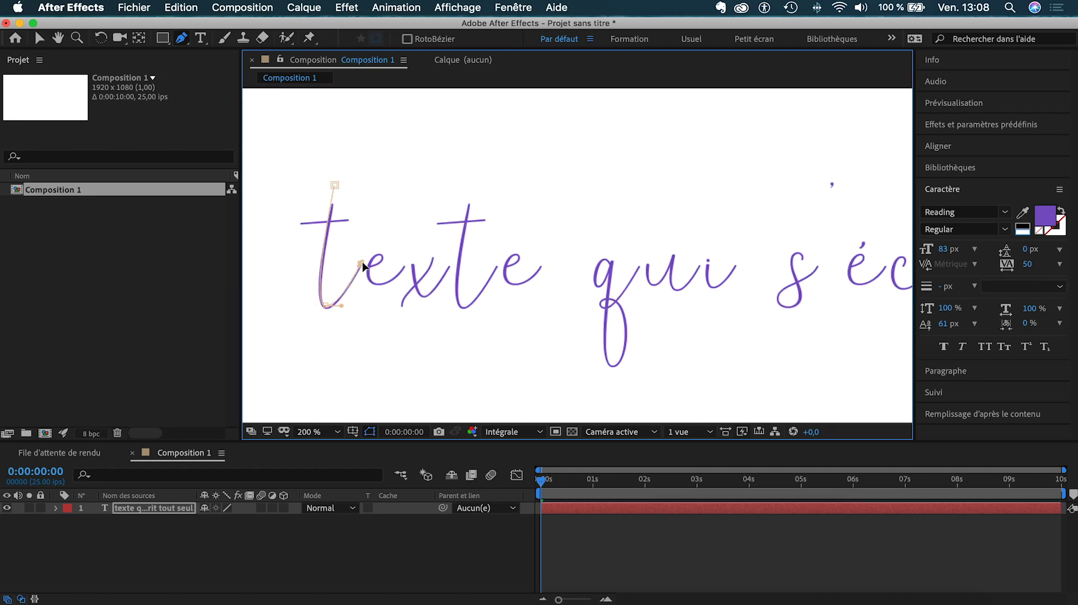
Continue the mask path along the first "t" crossbar, loop it round into the first "e", and tighten the curve at the crossbar's end.
left_click_drag(293, 225, 190, 237)
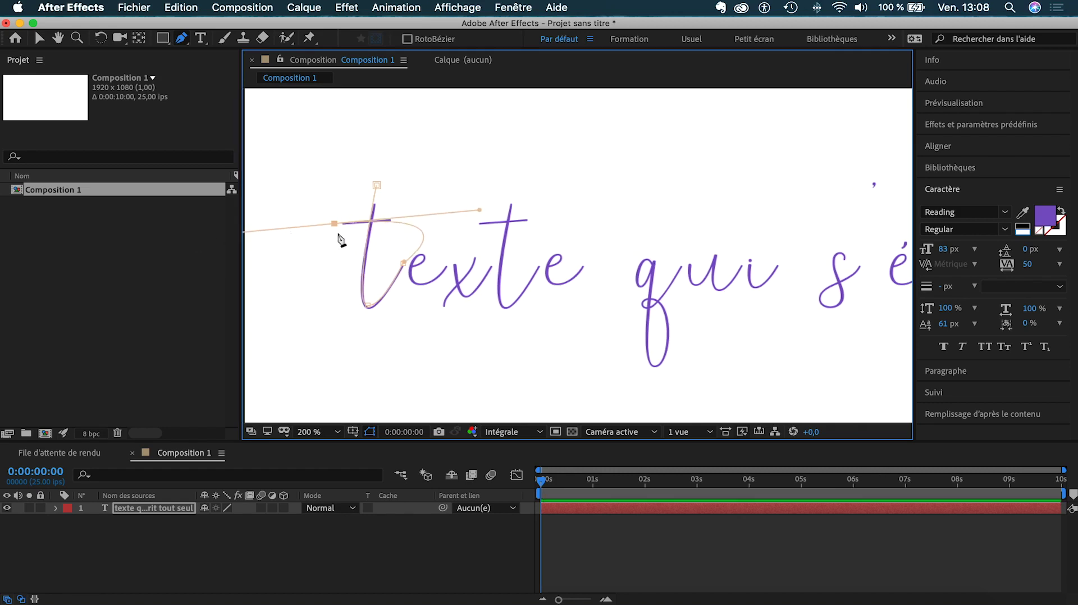
left_click_drag(341, 270, 350, 271)
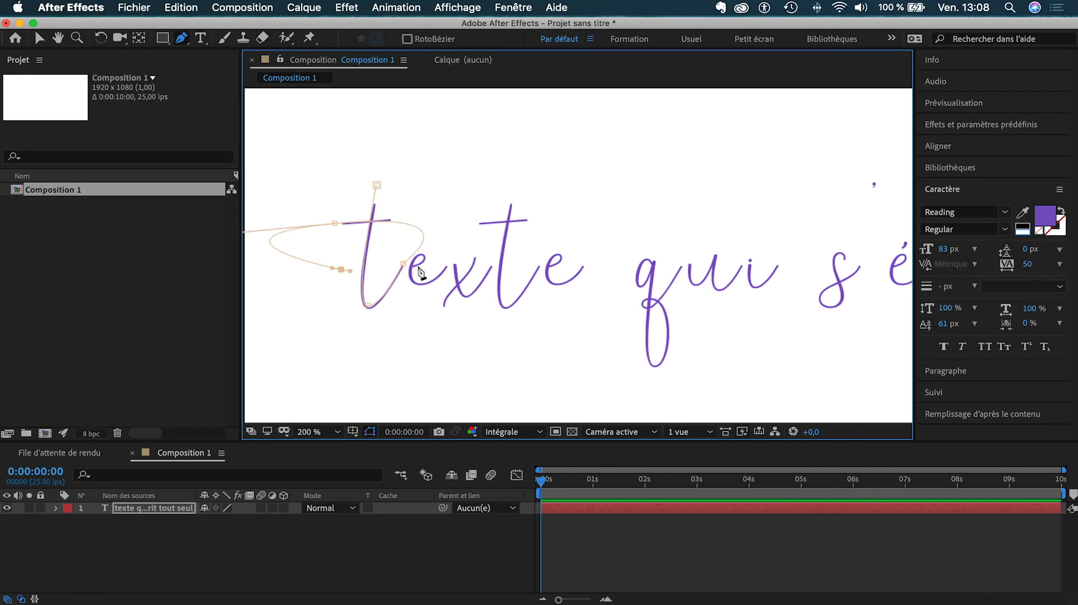
left_click_drag(419, 264, 398, 316)
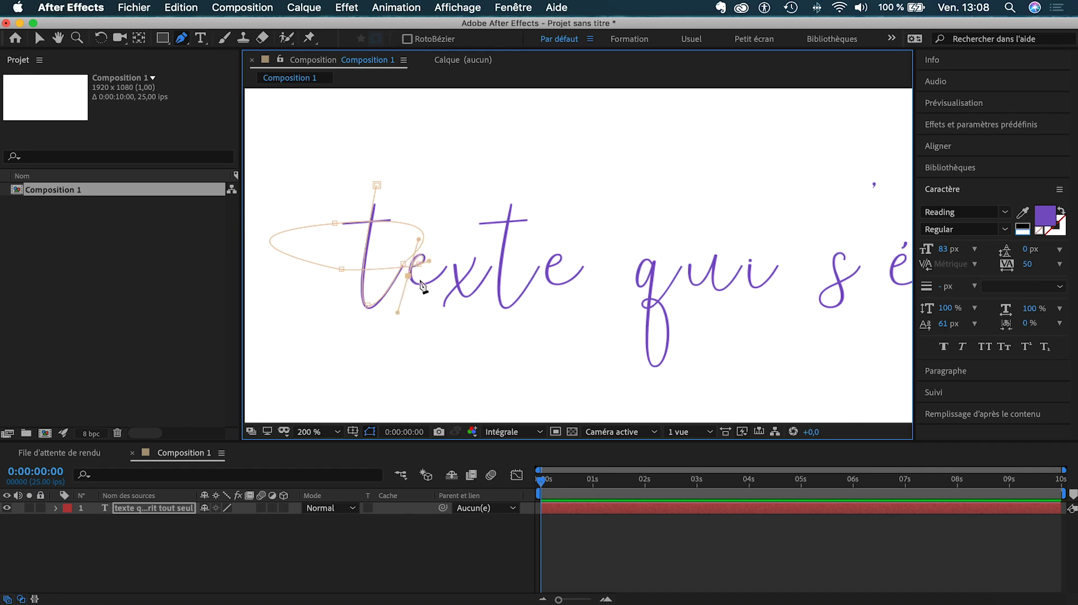
mouse_move(420, 229)
left_mouse_down()
mouse_move(434, 241)
mouse_move(400, 229)
left_mouse_up()
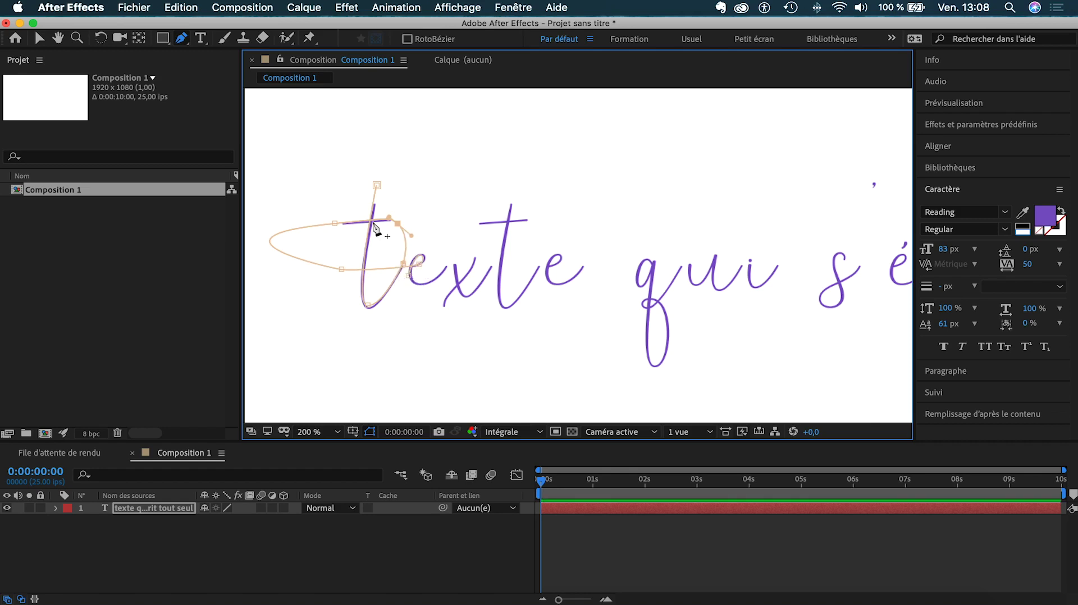
left_click_drag(408, 276, 398, 312)
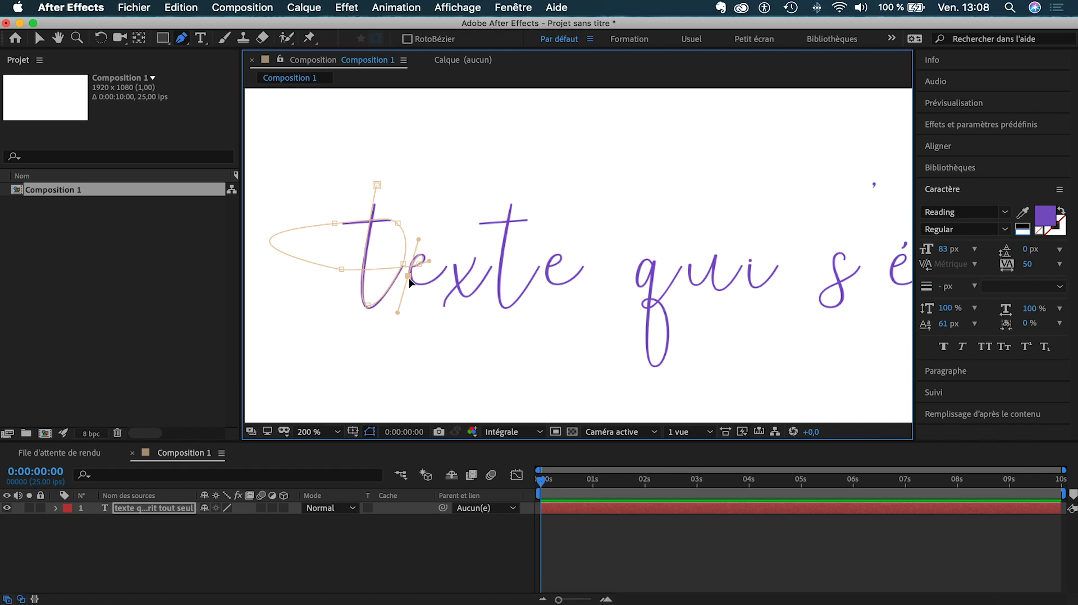
Extend the mask path through the rest of the first "e" and along both strokes of the "x".
left_click(447, 263)
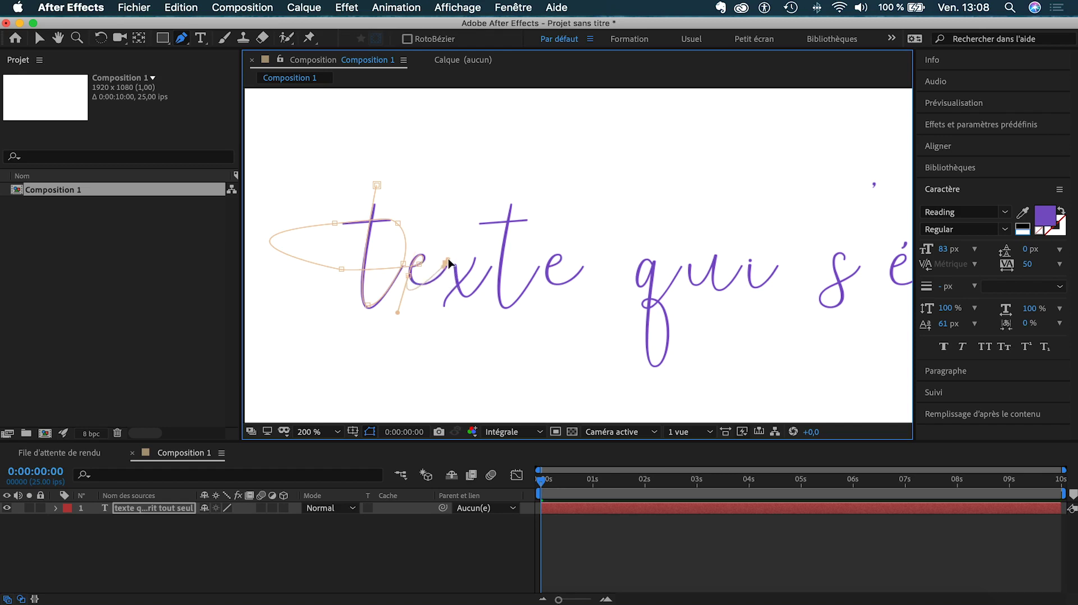
left_click_drag(413, 296, 443, 309)
left_click(447, 263)
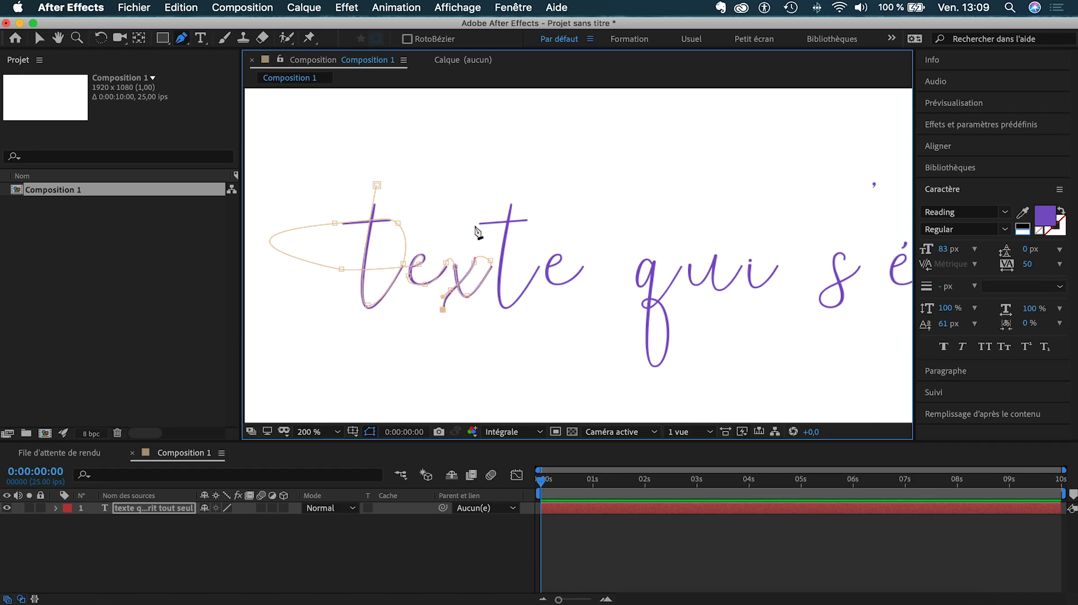
Loop the mask path up to the second "t" and trace its stem, tail and crossbar.
left_click_drag(460, 197, 508, 215)
left_click_drag(504, 308, 519, 310)
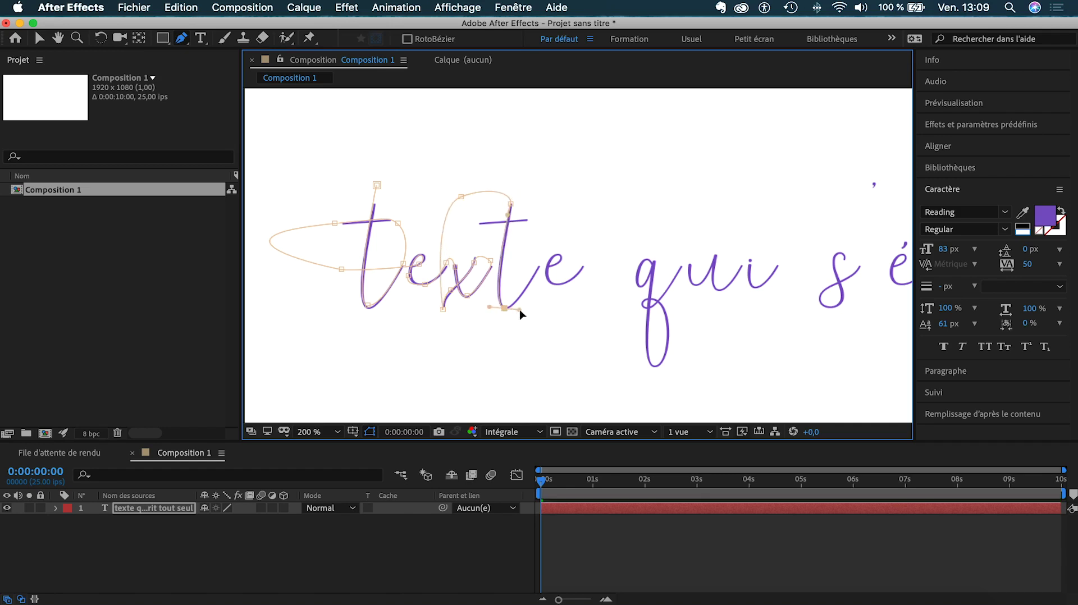
left_click_drag(540, 248, 539, 233)
left_click_drag(476, 223, 397, 236)
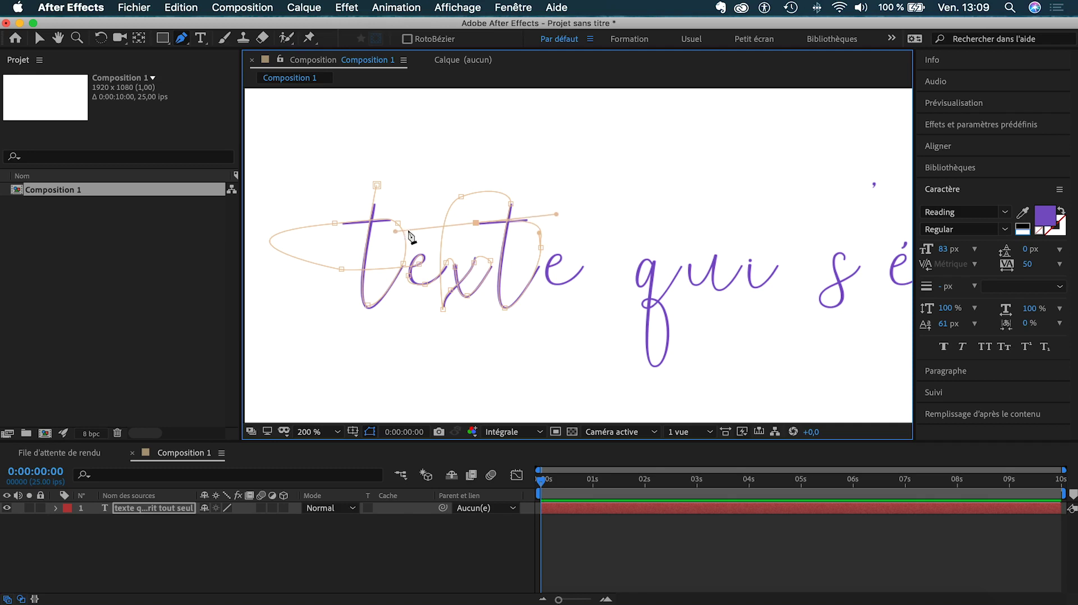
Bring the mask path back from the crossbar and trace the final "e" of "texte".
left_click(555, 257)
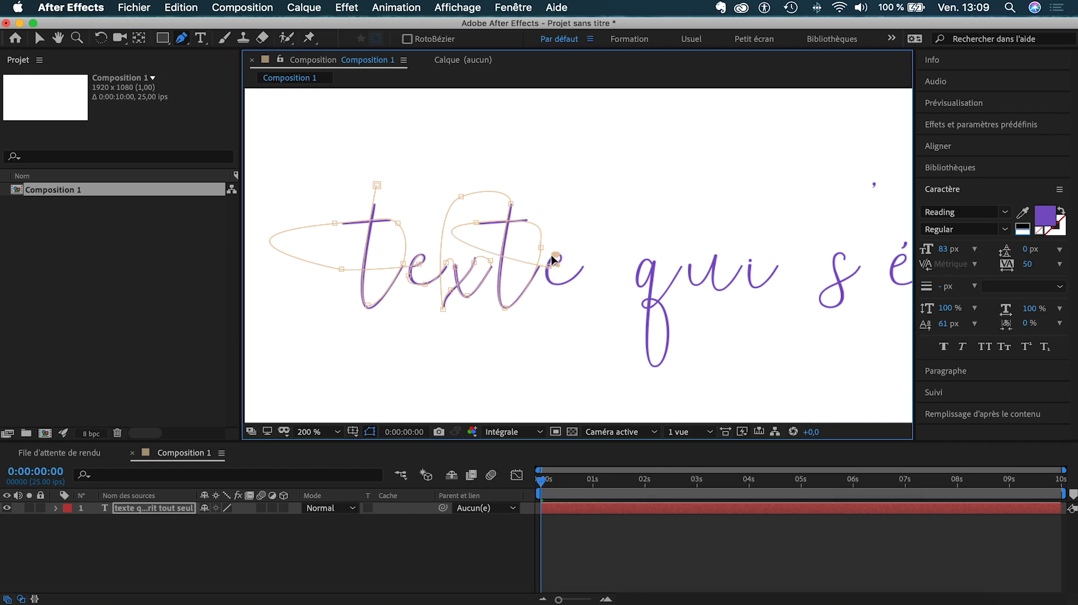
left_click(549, 279)
left_click_drag(587, 261, 606, 229)
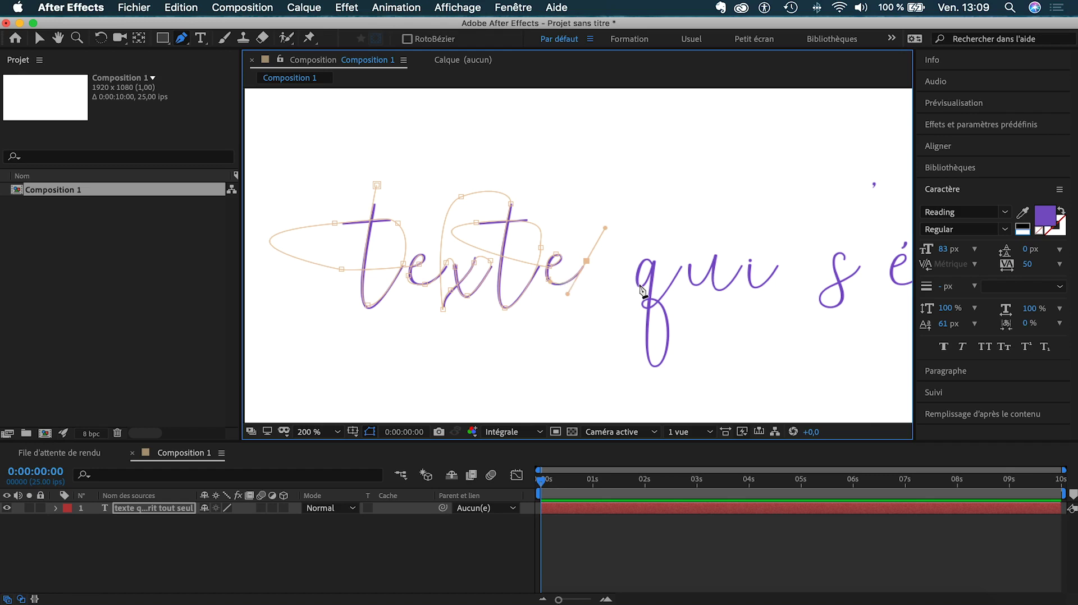
Continue the mask path from "texte" and trace the letters of "qui", following the "q" down through its descender.
left_click(657, 252)
left_click(636, 282)
left_click(655, 367)
left_click(667, 290)
left_click(691, 231)
scroll(701, 291, "right", 5)
left_click(719, 289)
left_click(744, 260)
Loop the mask path across to the "s" of "s'écrit", trace it, and carry the path up to the apostrophe.
left_click(523, 241)
left_click(582, 231)
left_click(571, 285)
left_click(617, 162)
Extend the mask path from the apostrophe through the "é" and its accent, the "c", the "r" and the "i" of "écrit".
left_click(625, 252)
left_click(652, 213)
left_click(673, 243)
left_click(690, 220)
left_click(693, 267)
left_click(730, 247)
left_click(746, 271)
left_click(787, 263)
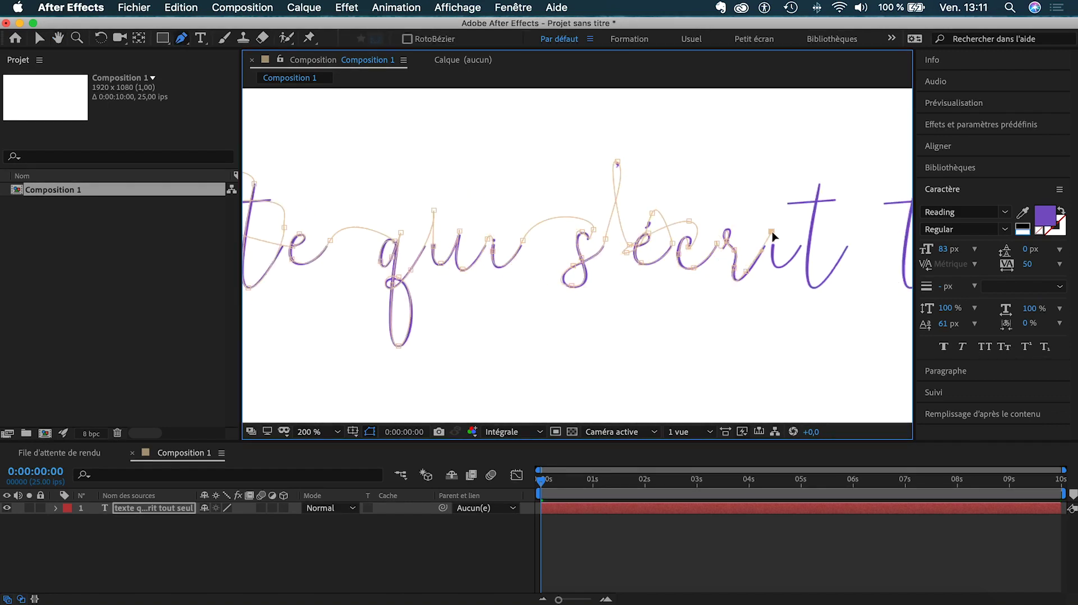
Trace the final "t" of "écrit" with its crossbar and carry the mask path on into "tout".
scroll(700, 253, "right", 5)
left_click(523, 173)
left_click(479, 154)
left_click(467, 196)
left_click(578, 194)
left_click(648, 227)
Continue the mask path through the rest of "tout" and along the "s", "e" and "u" of "seul".
scroll(648, 227, "up", 2)
left_click(536, 239)
left_click(555, 261)
left_click(622, 295)
left_click_drag(652, 164, 650, 182)
left_click_drag(753, 135, 748, 165)
scroll(748, 166, "right", 5)
left_click_drag(582, 193, 578, 236)
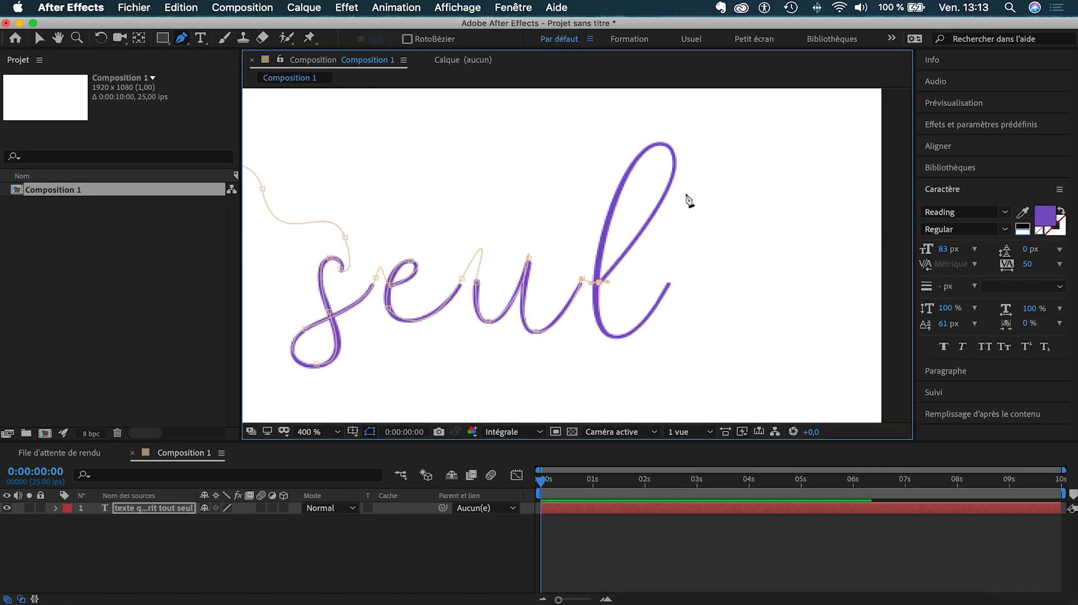
Trace the loop and tail of the final "l" of "seul" to complete the mask path, and leave the Pen tool.
left_click(661, 144)
left_click_drag(616, 337, 644, 339)
left_click(672, 276)
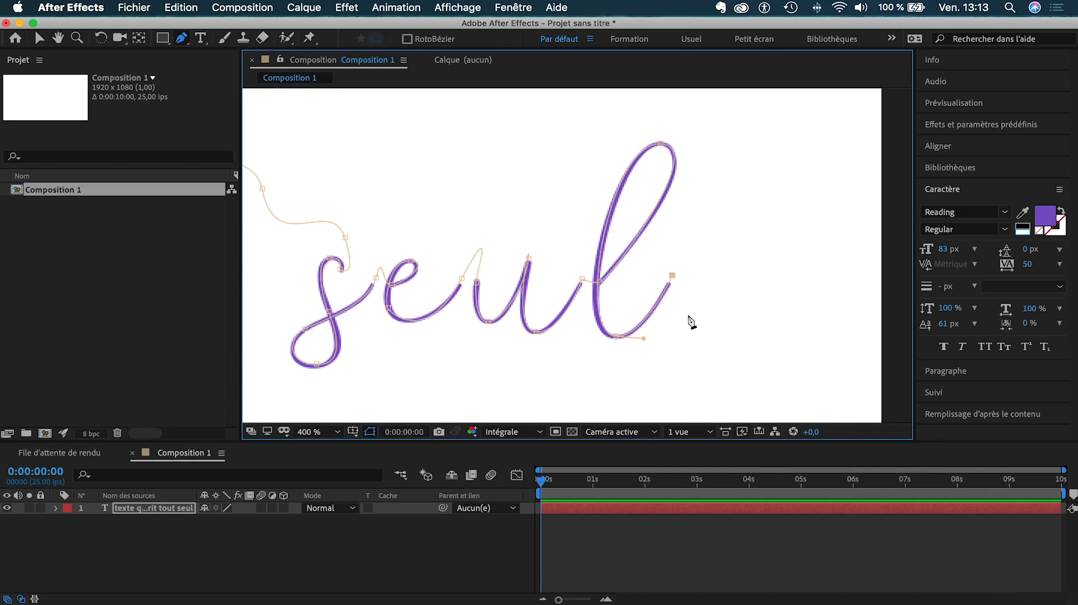
key("comma")
left_click(320, 432)
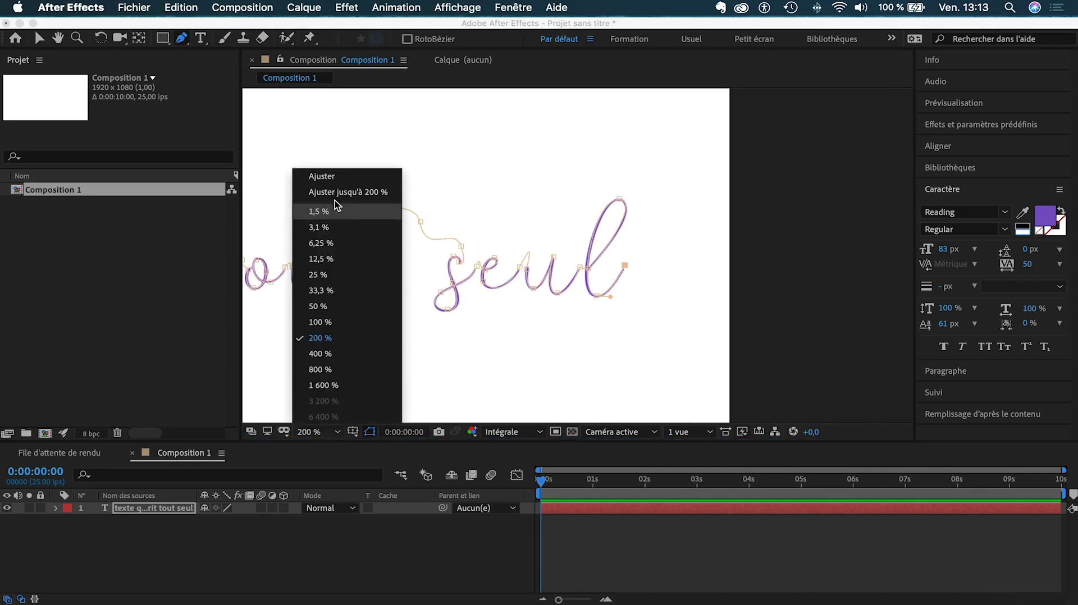
left_click(332, 178)
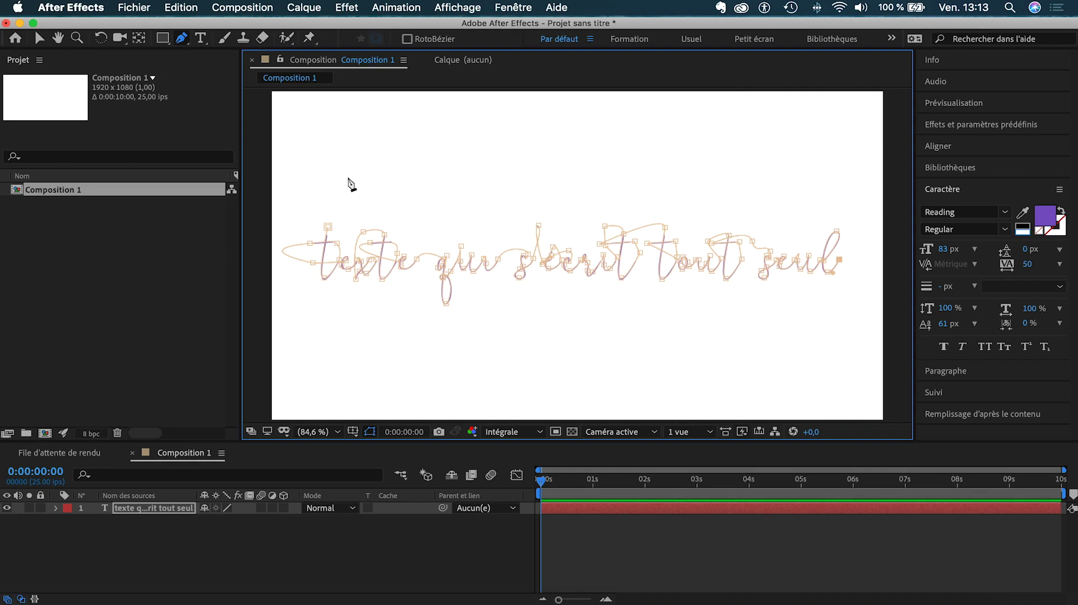
left_click(40, 38)
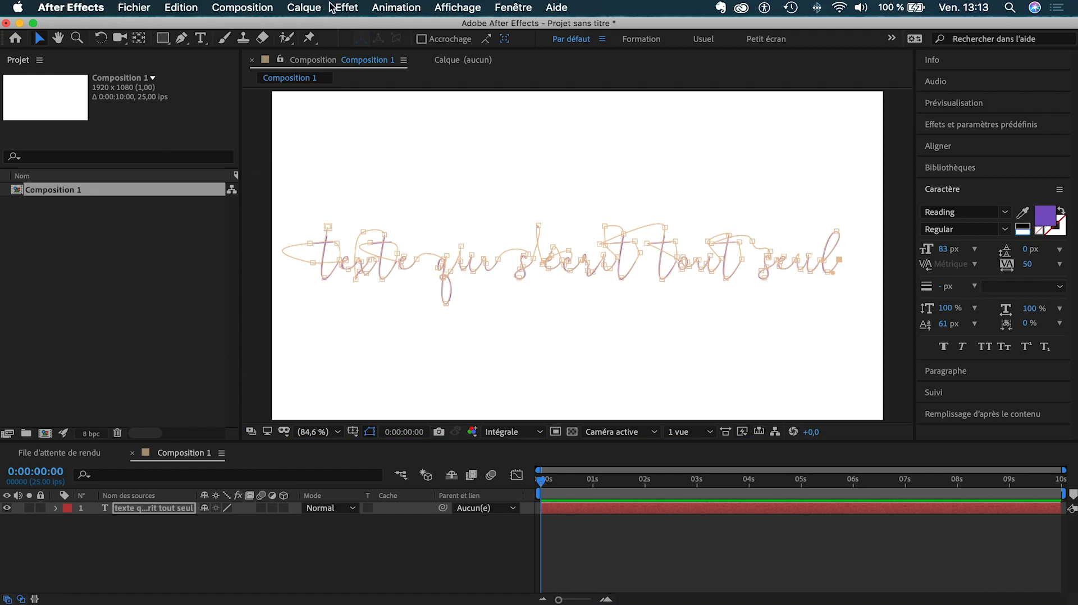
Apply the Trait effect from the Générer category to the text layer.
left_click(348, 9)
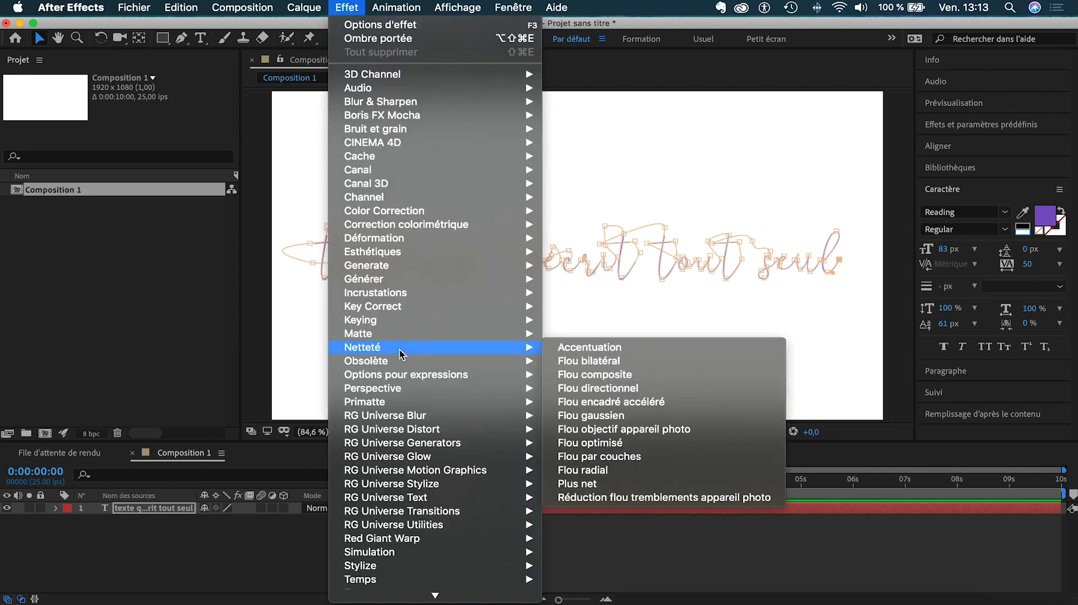
mouse_move(448, 280)
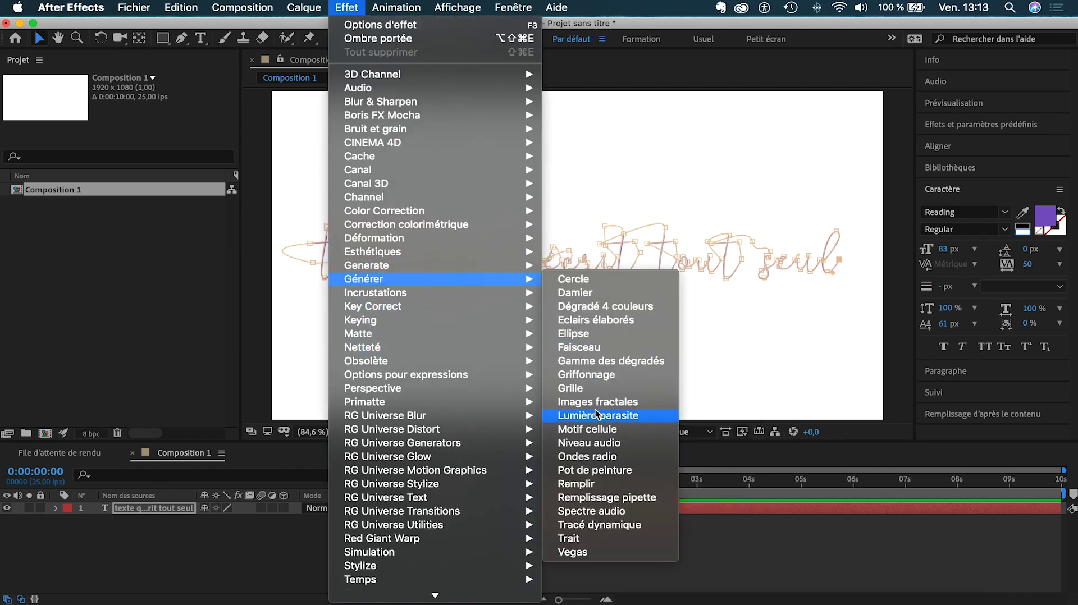
left_click(584, 538)
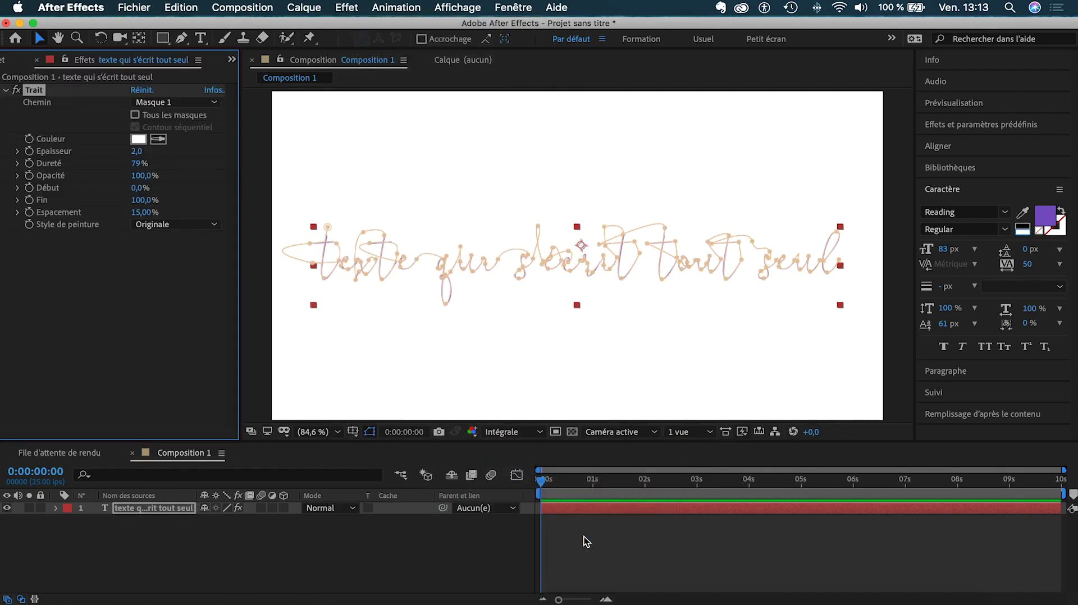
left_click(154, 224)
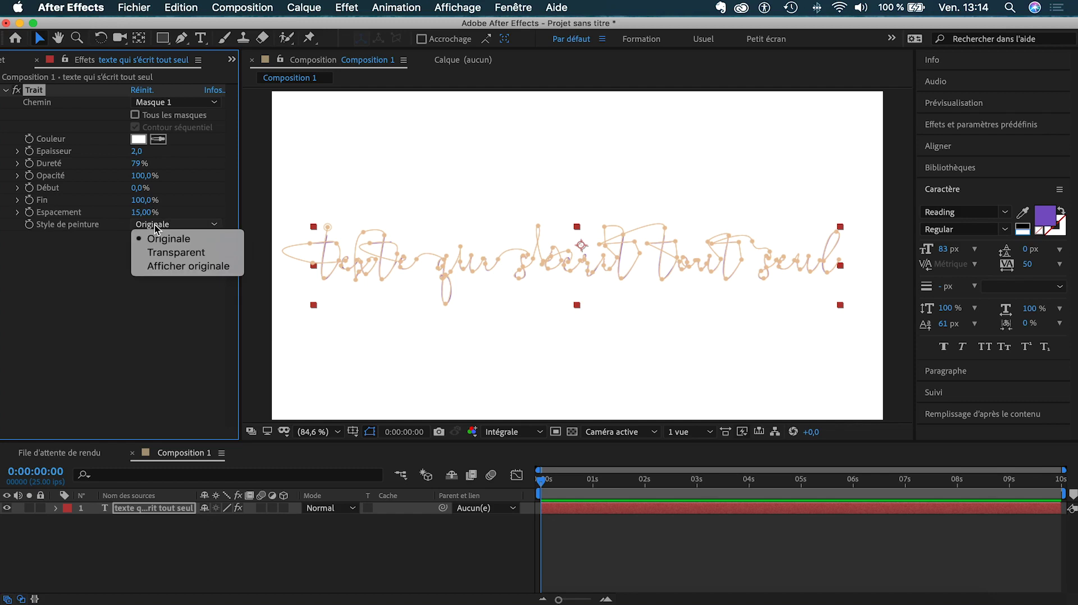
left_click(103, 254)
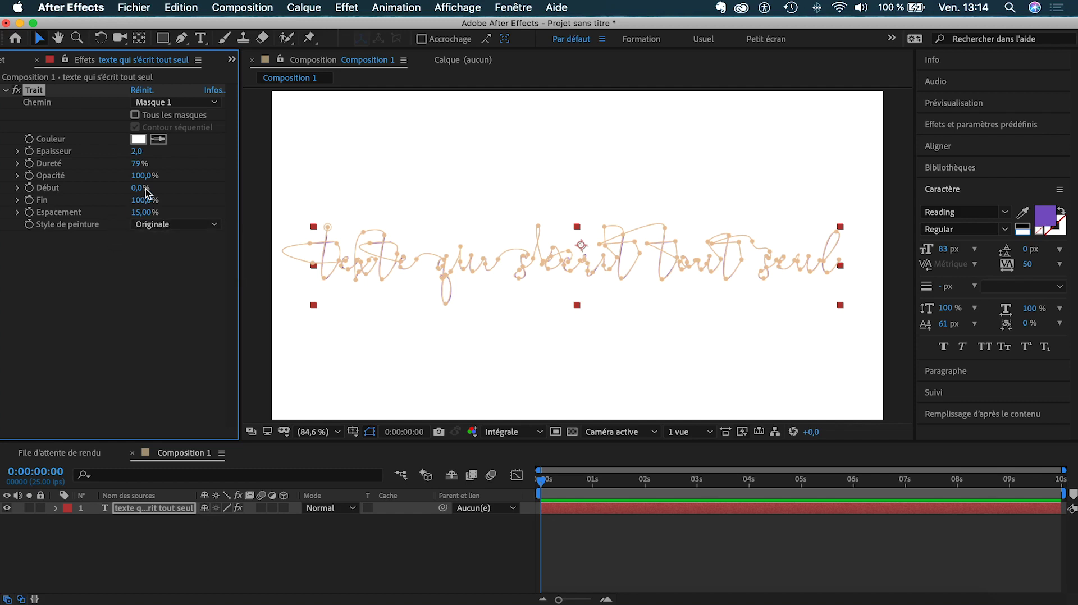
Increase the Trait effect's Epaisseur to 7,7 so the stroke fully covers the handwritten letters.
left_click_drag(136, 150, 144, 151)
key("period")
key("period")
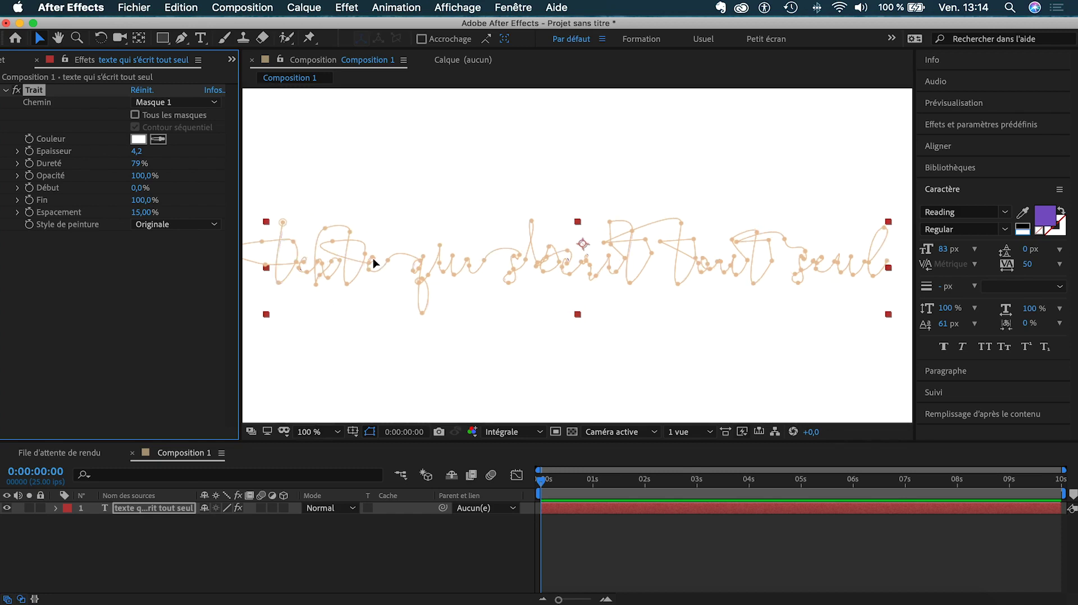
key("period")
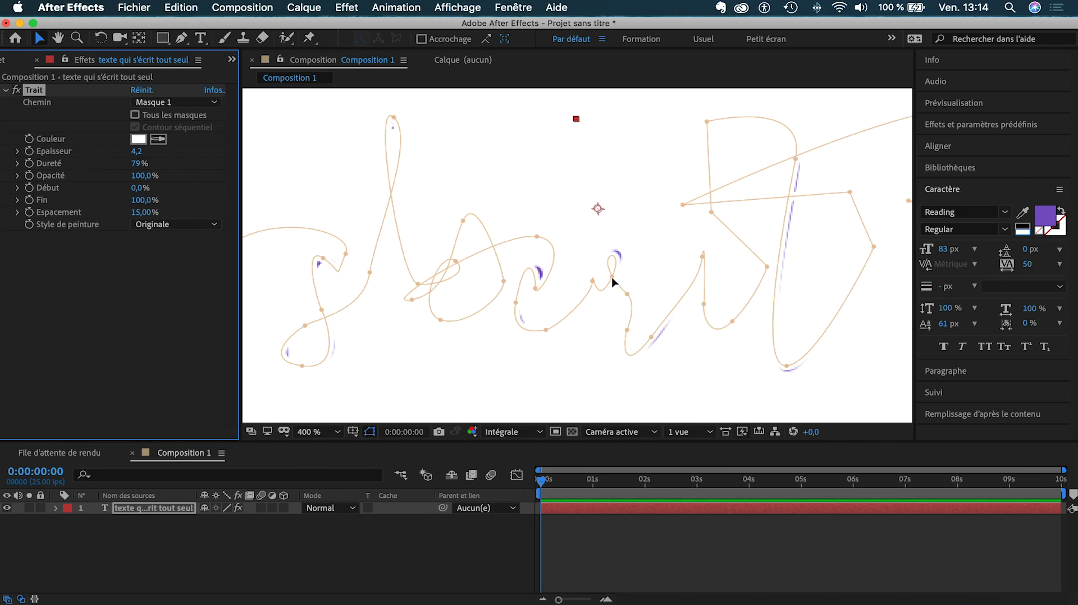
mouse_move(136, 151)
left_mouse_down()
mouse_move(111, 151)
mouse_move(155, 154)
left_mouse_up()
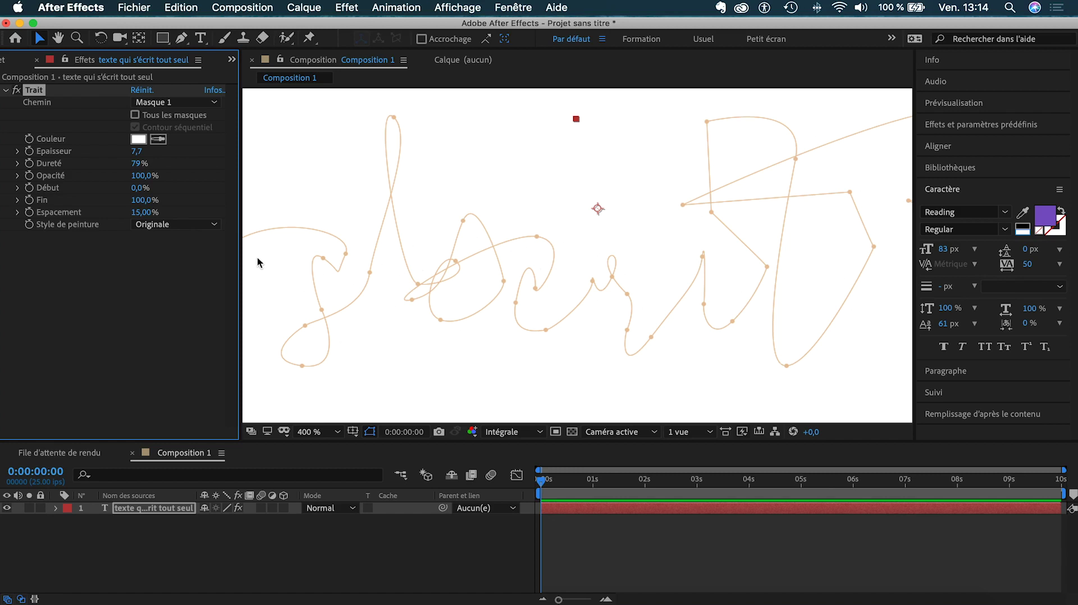
Set the Trait effect's Style de peinture to Afficher originale.
scroll(529, 292, "down", 2)
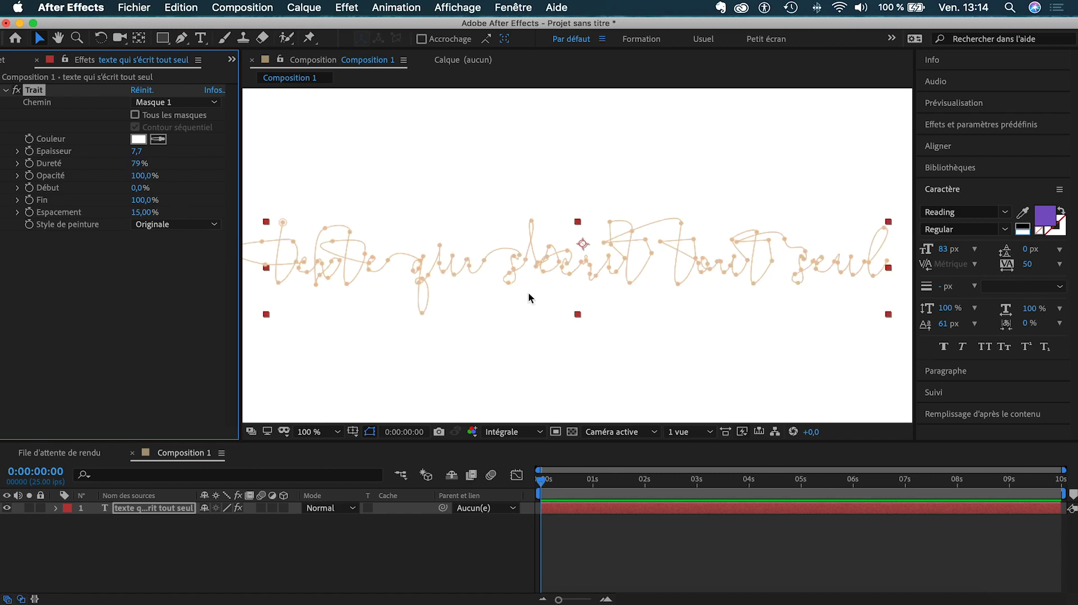
left_click(314, 433)
left_click(326, 178)
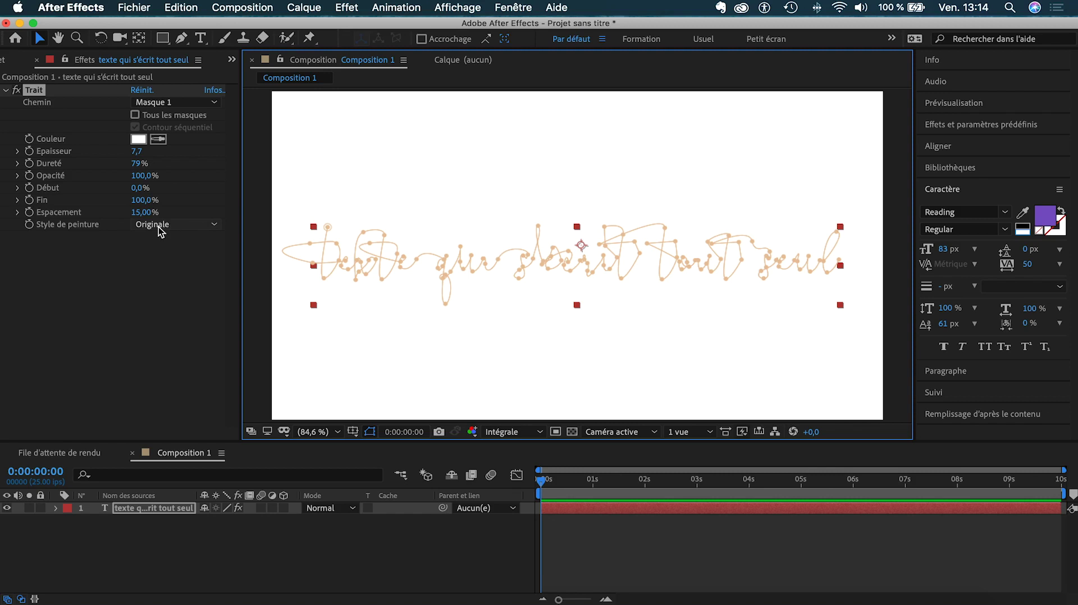
left_click(183, 226)
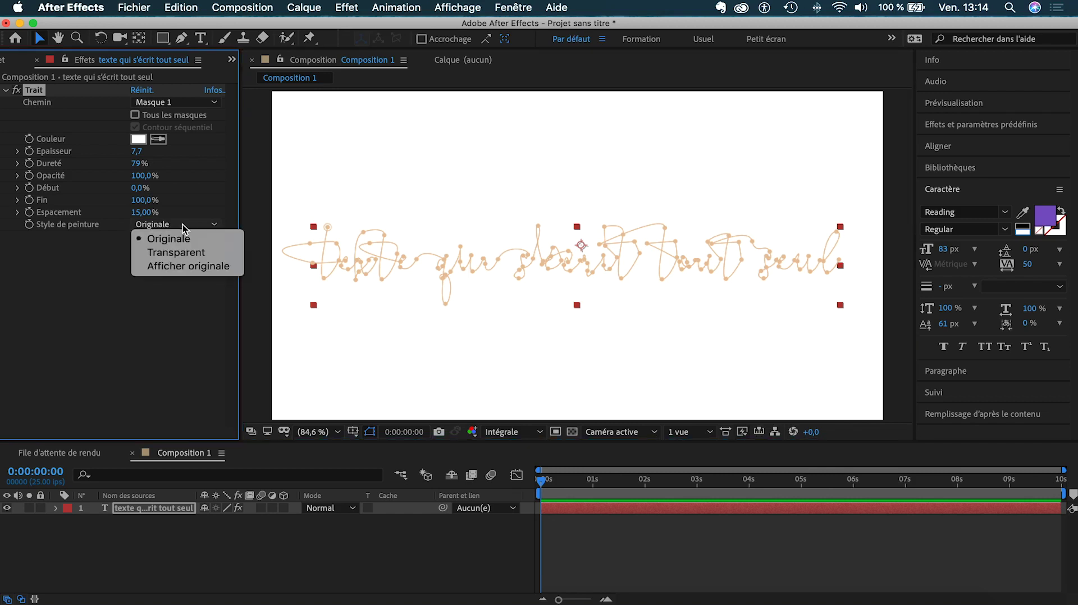
left_click(185, 268)
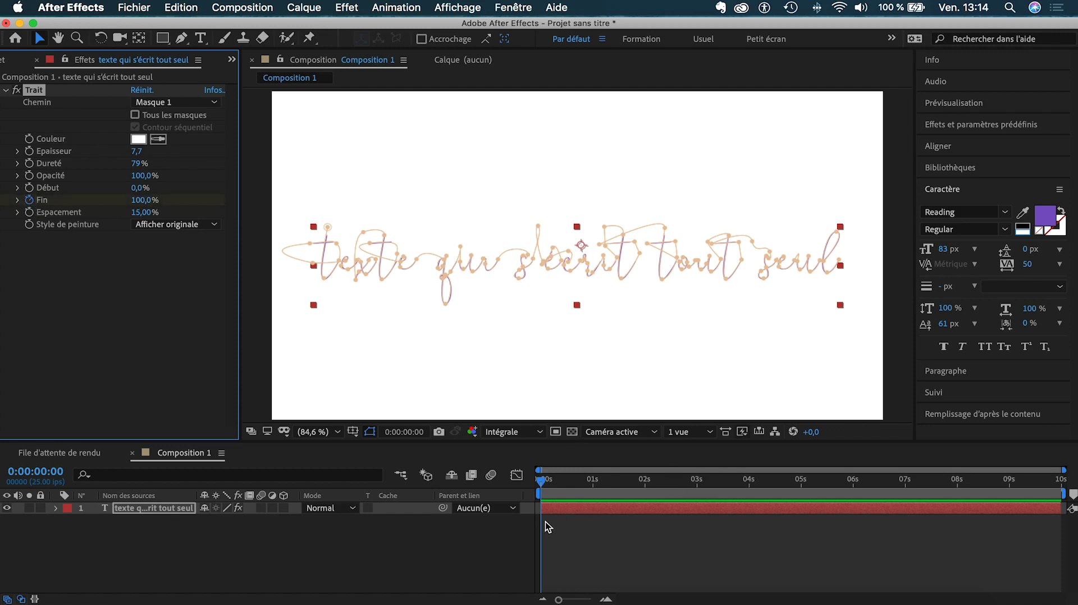
Animate the Trait effect's Fin value from 0 % at the start of the timeline to 100 % at 4 s.
left_click(568, 510)
key("u")
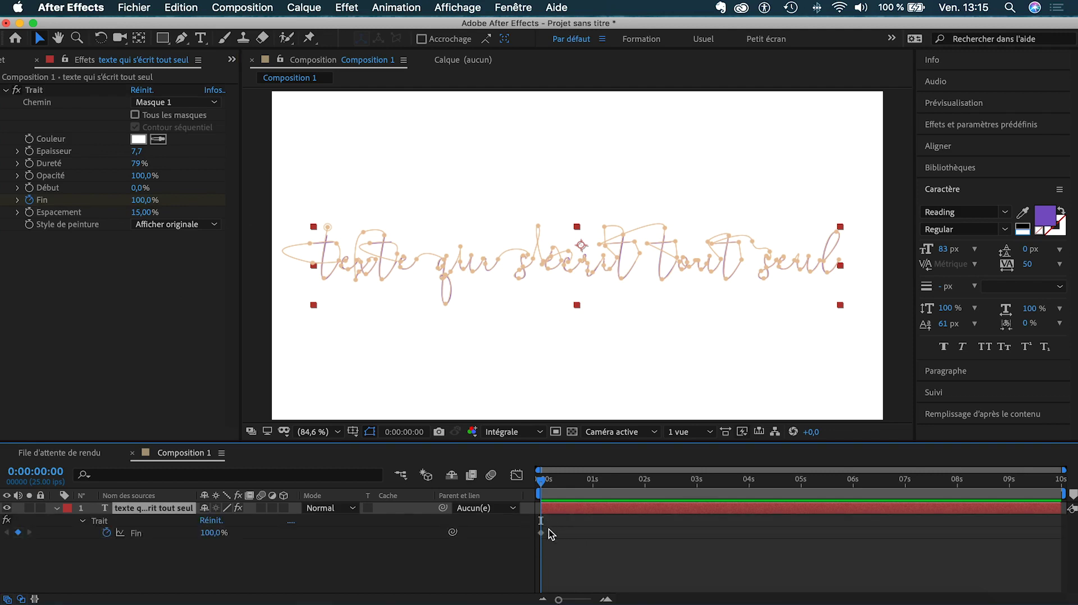
left_click_drag(543, 536, 752, 540)
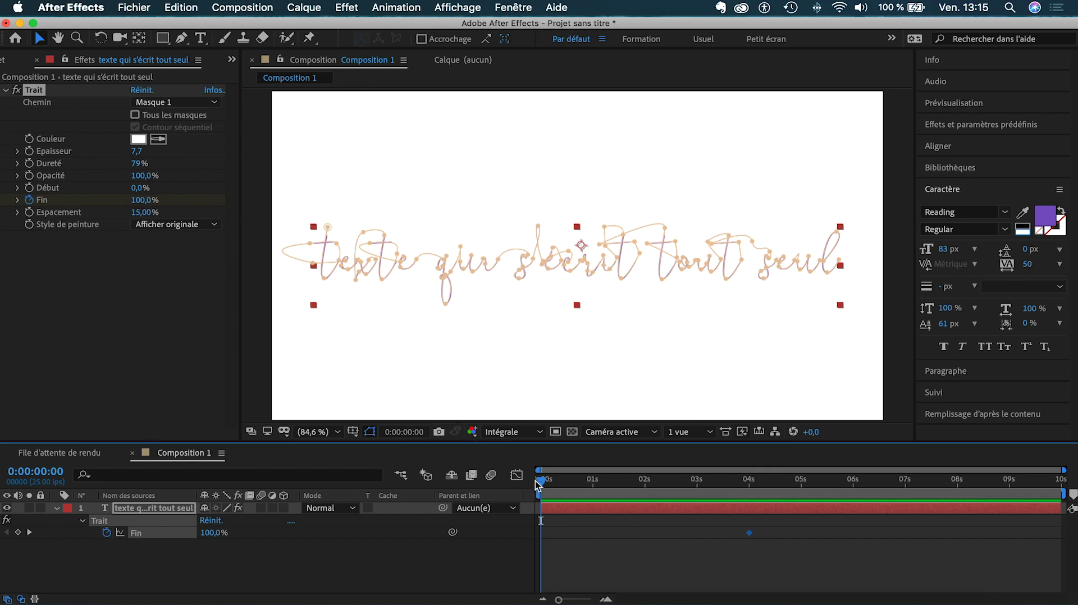
left_click_drag(140, 200, 46, 200)
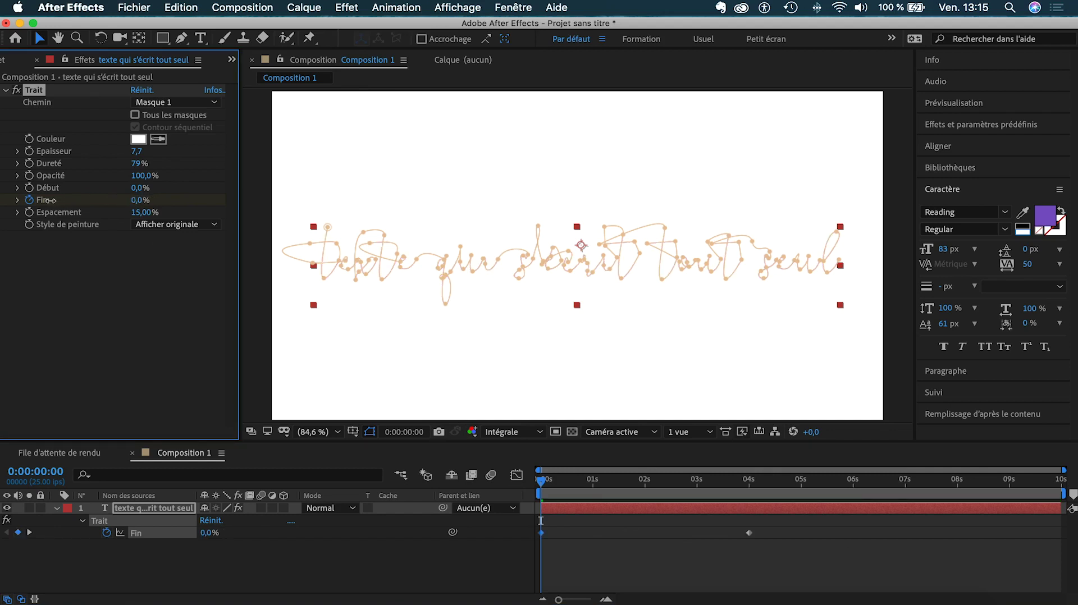
Shorten the work area to end at about 5.5 s and preview the writing animation.
left_click(582, 560)
left_click_drag(1063, 494, 825, 493)
key("space")
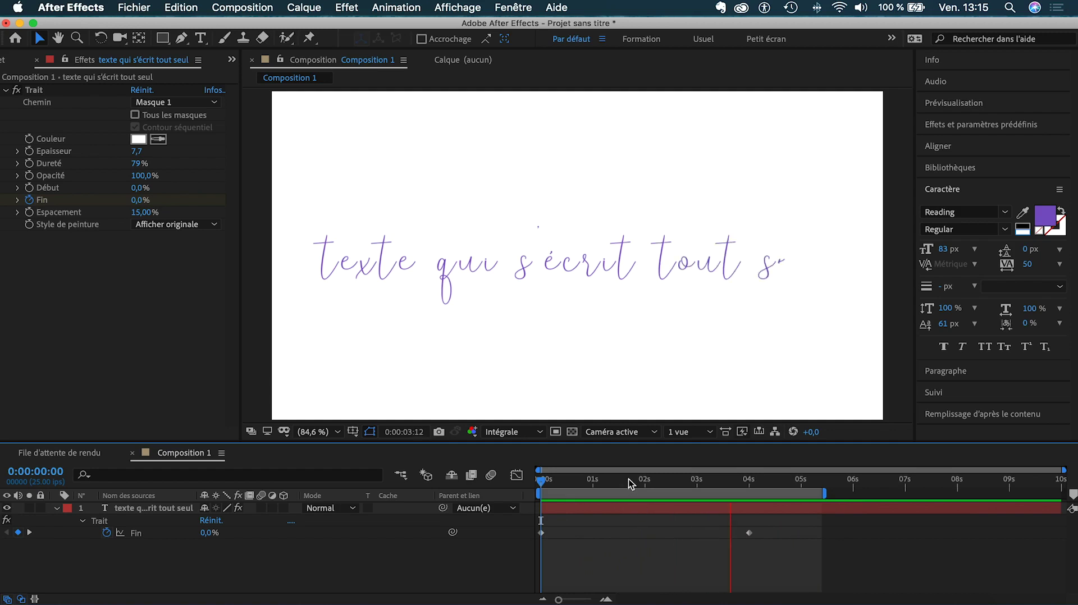
Move the last Fin keyframe to the end of the work area and preview the slower animation from the start.
left_click(749, 533)
left_click_drag(749, 534, 823, 538)
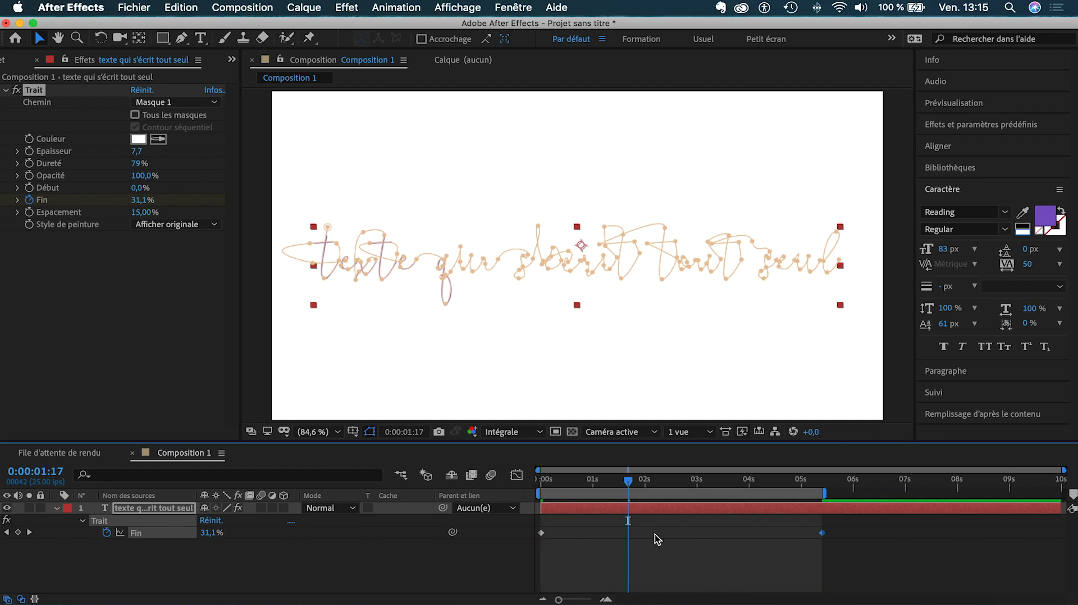
key("space")
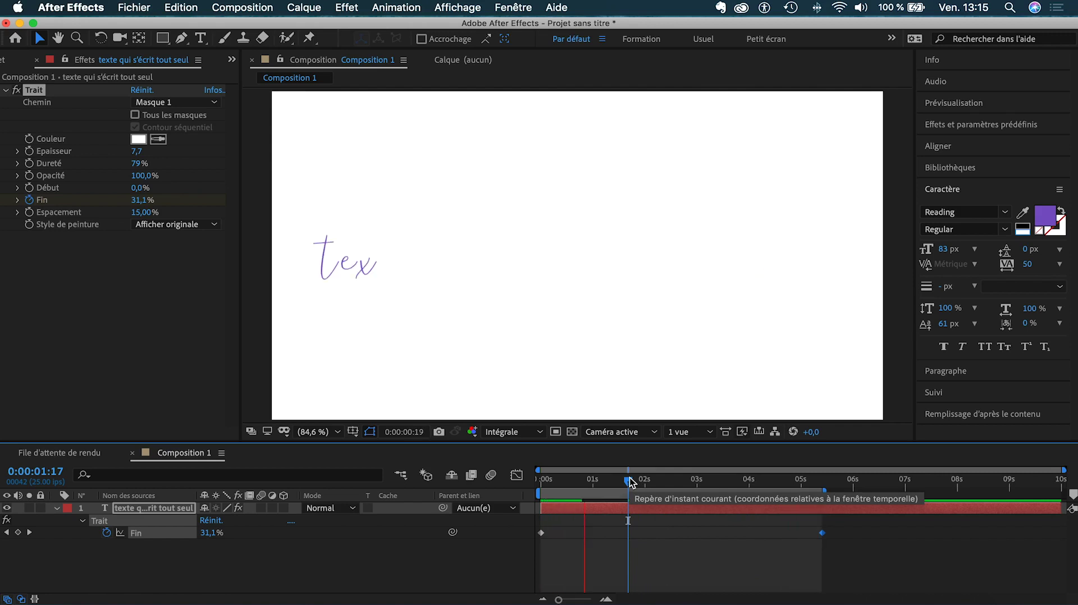
left_click_drag(630, 482, 538, 486)
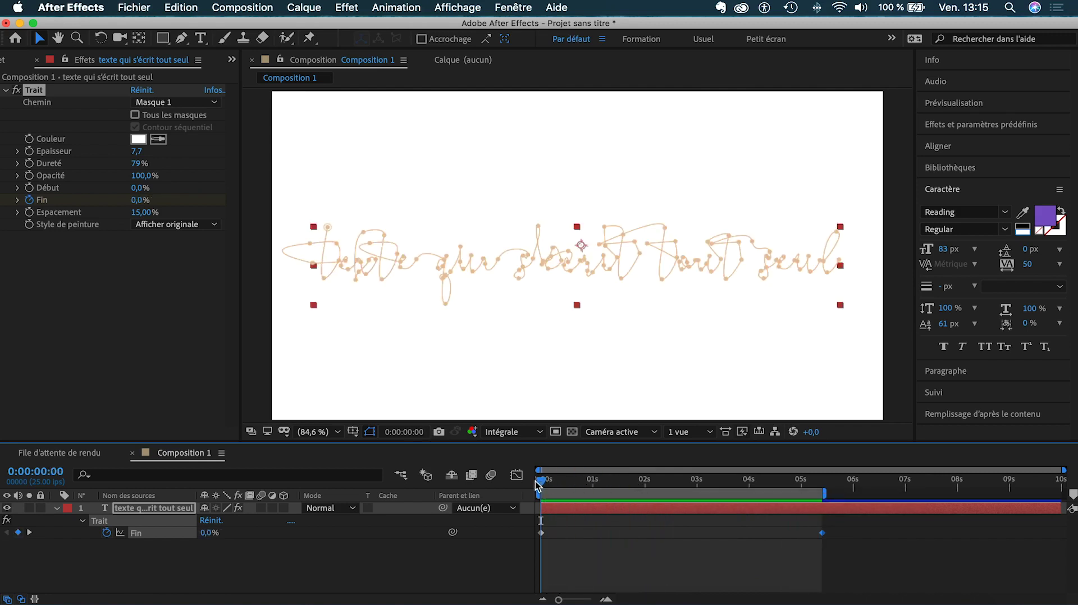
key("space")
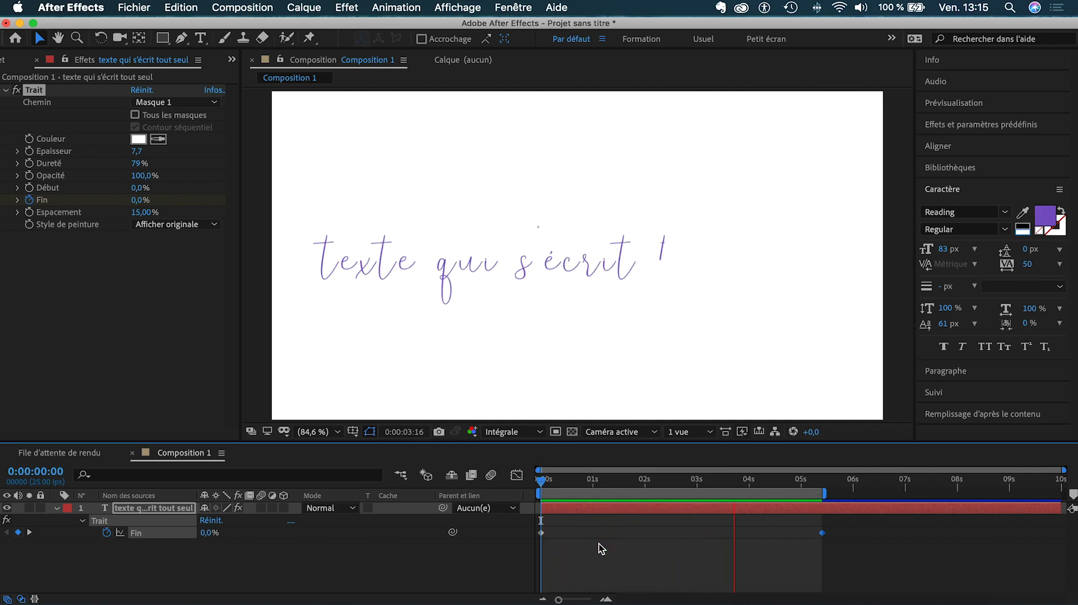
key("space")
Move the last Fin keyframe to about 7 s and extend the work area to end just after it.
left_click_drag(822, 533, 921, 538)
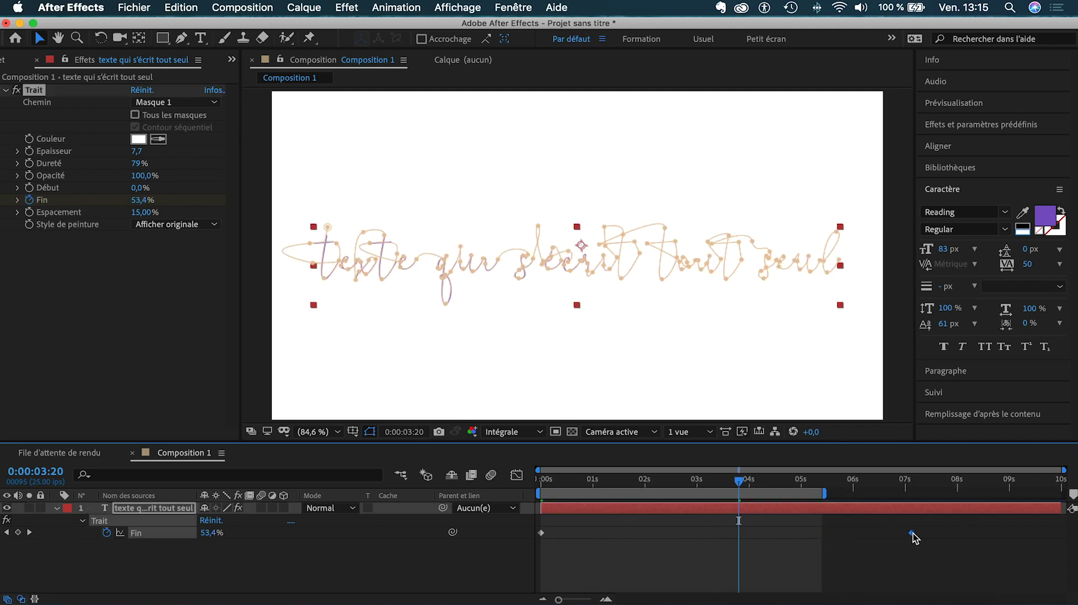
left_click_drag(824, 494, 924, 495)
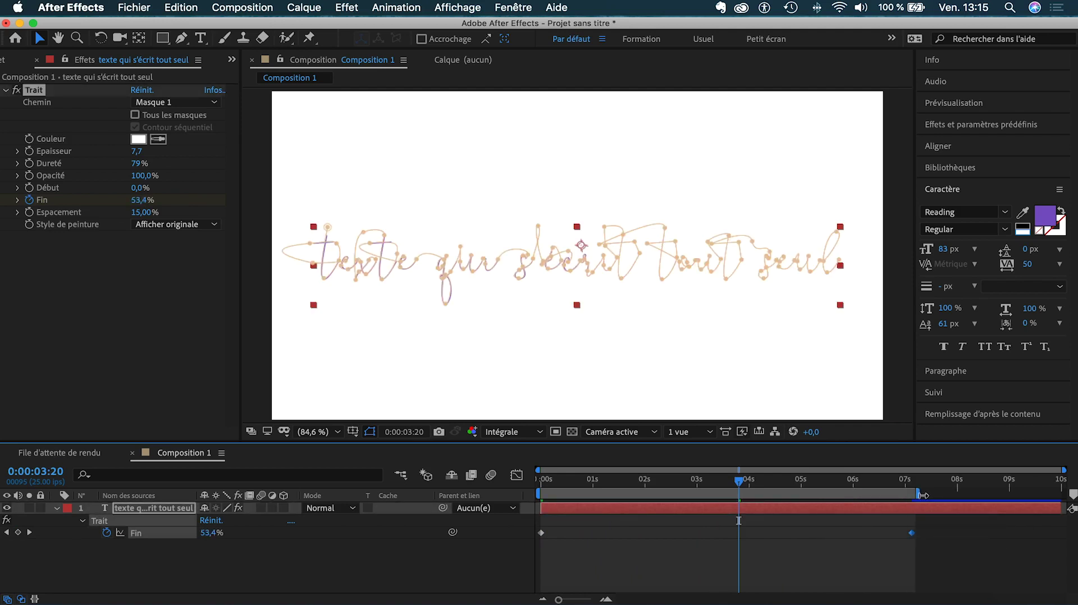
Set the preview resolution to Un demi and play the writing animation from the start of the timeline.
left_click_drag(581, 486, 540, 486)
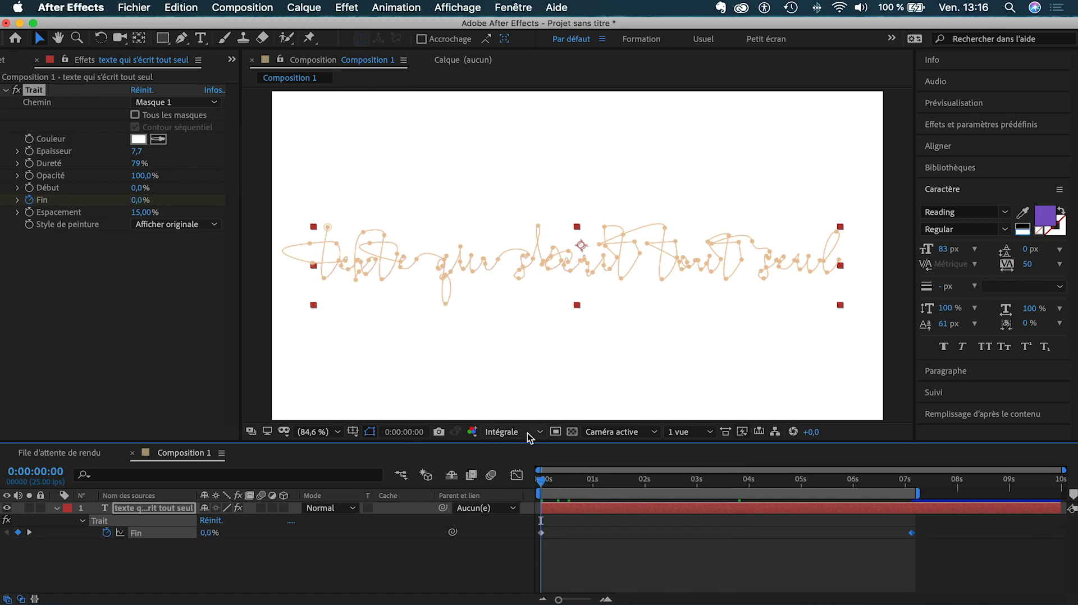
left_click(528, 432)
left_click(512, 481)
left_click(581, 551)
key("space")
left_click(541, 482)
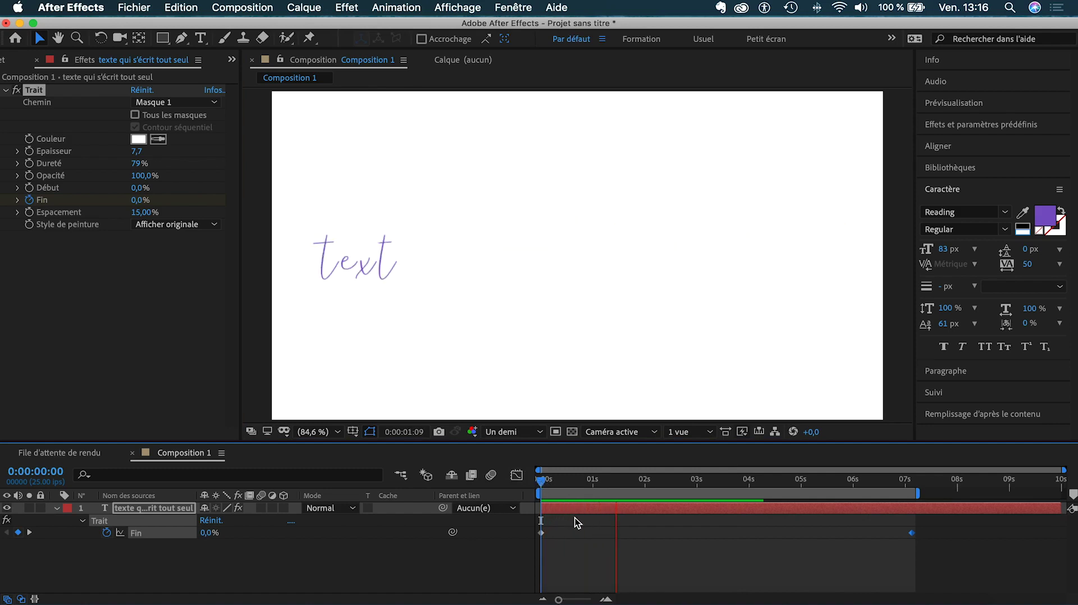